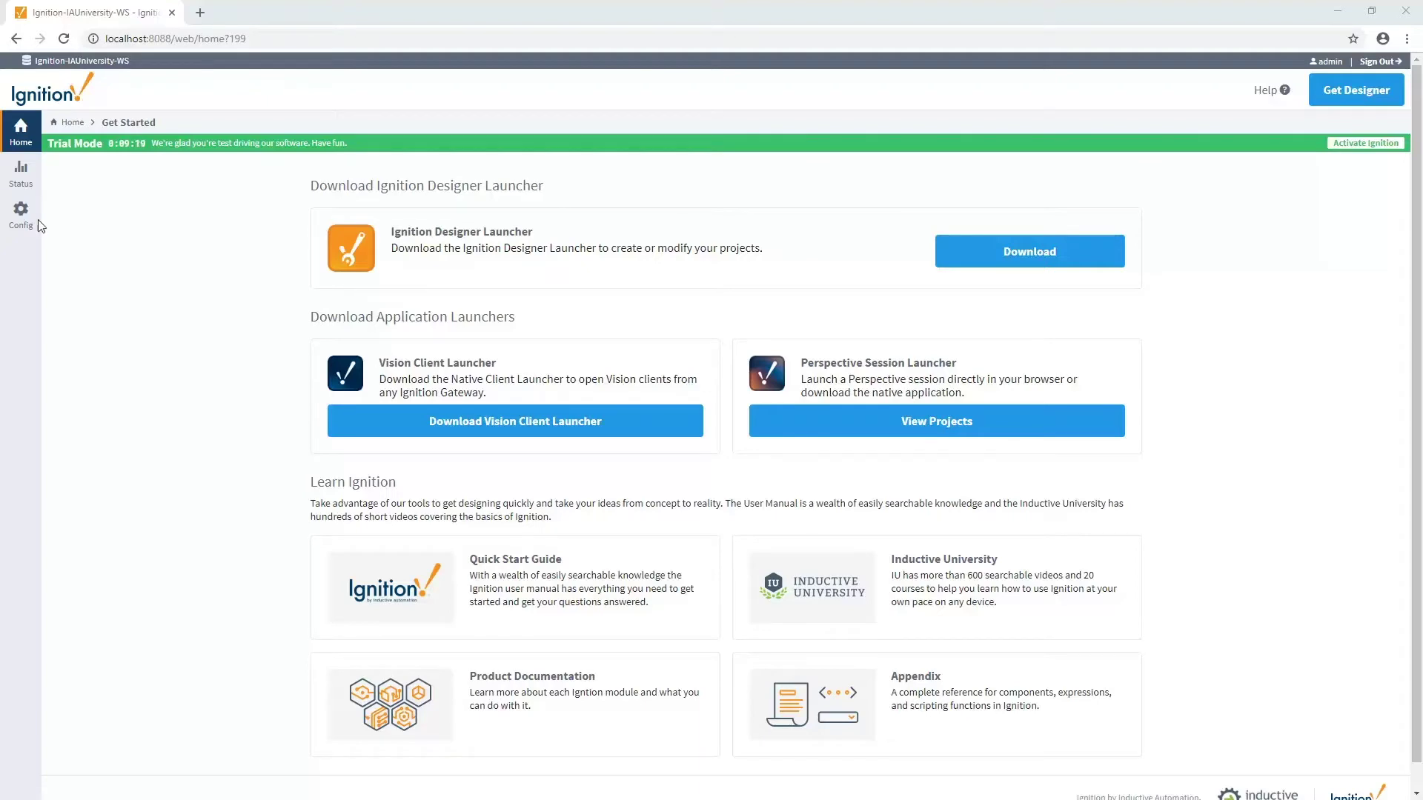
- Install MQTT-Transmission-signed.modl from Config > Modules, adding MQTT Transmission 4.0.2 in trial mode
{"action": "left_click", "coordinate": [22, 215]}
{"action": "left_click", "coordinate": [95, 223]}
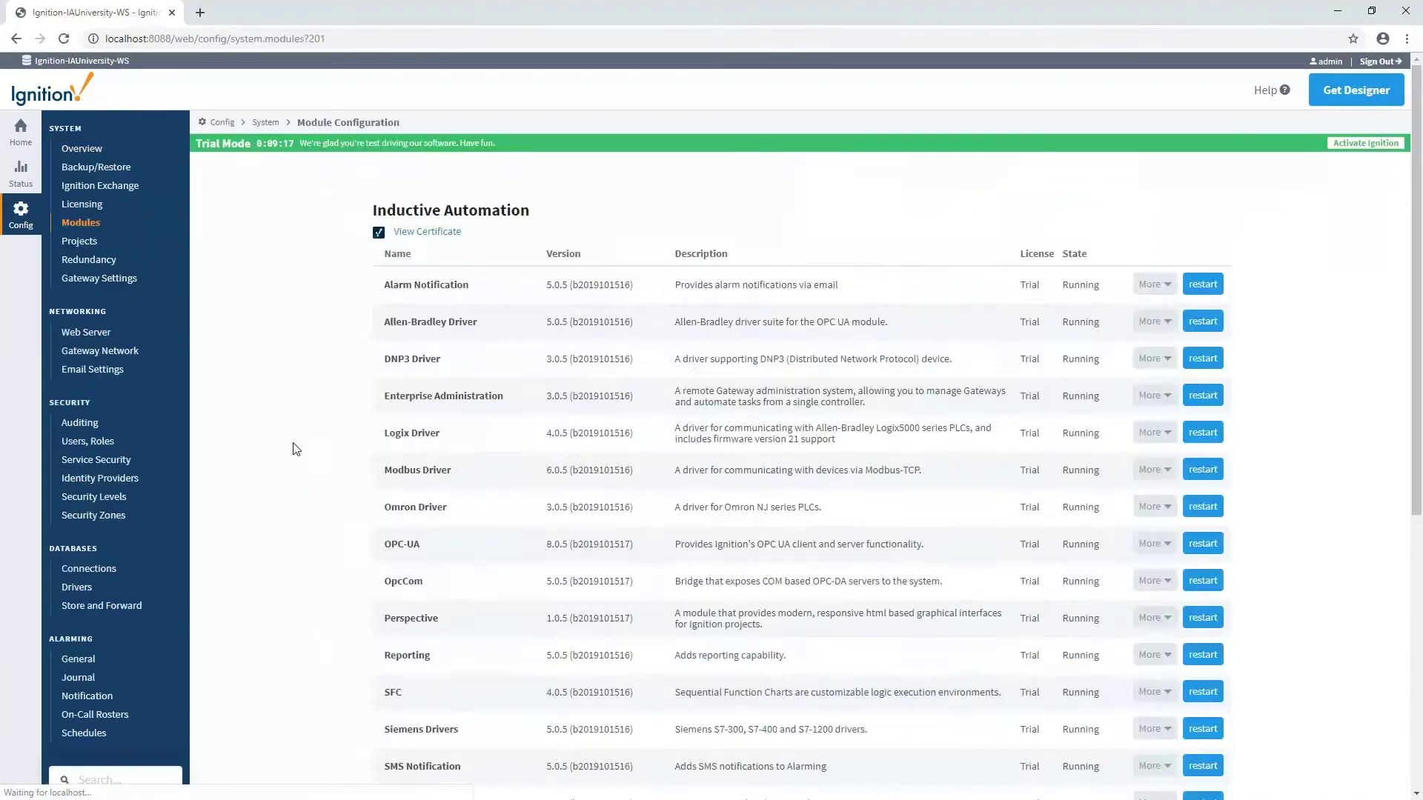
{"action": "scroll", "coordinate": [296, 460], "scroll_direction": "down", "scroll_amount": 10}
{"action": "left_click", "coordinate": [430, 698]}
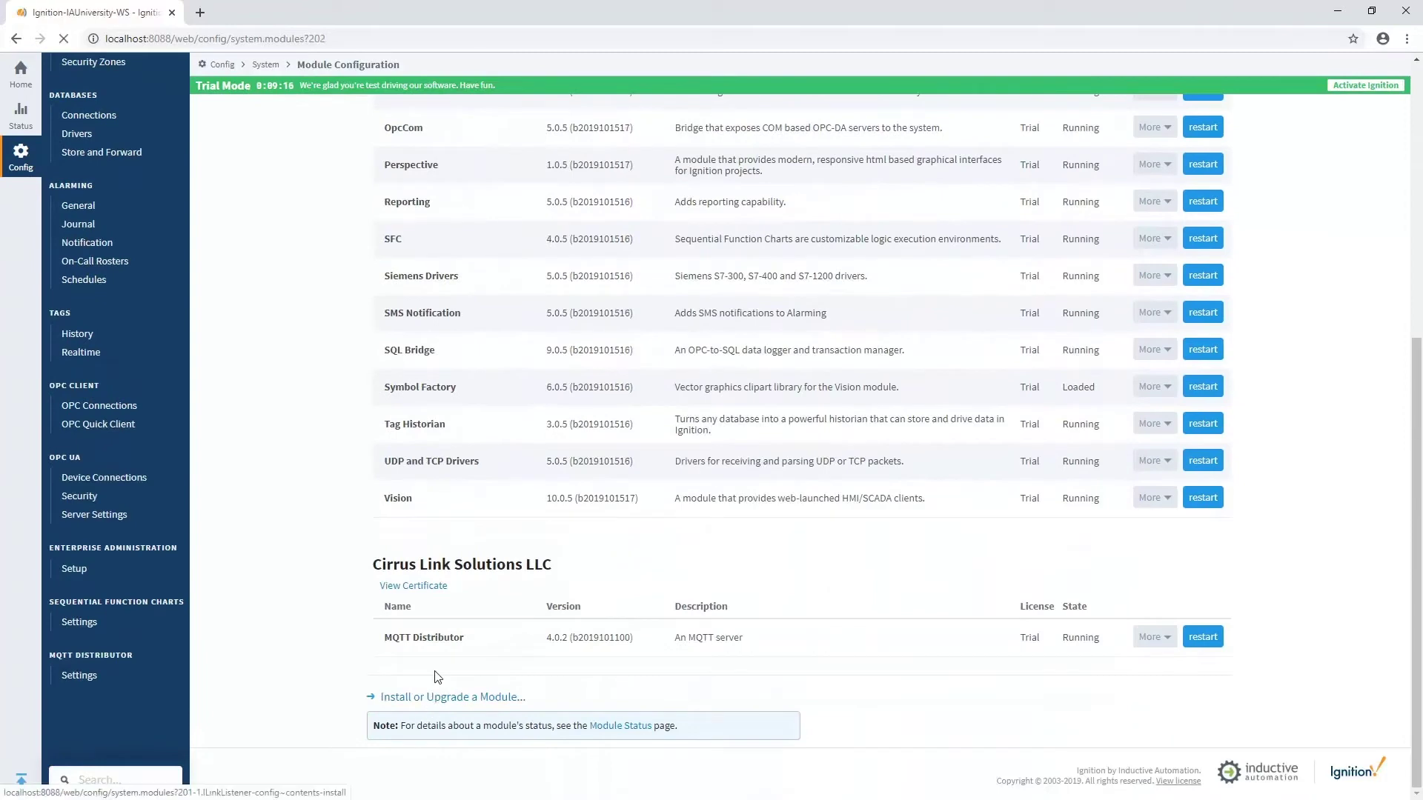
{"action": "left_click", "coordinate": [406, 288]}
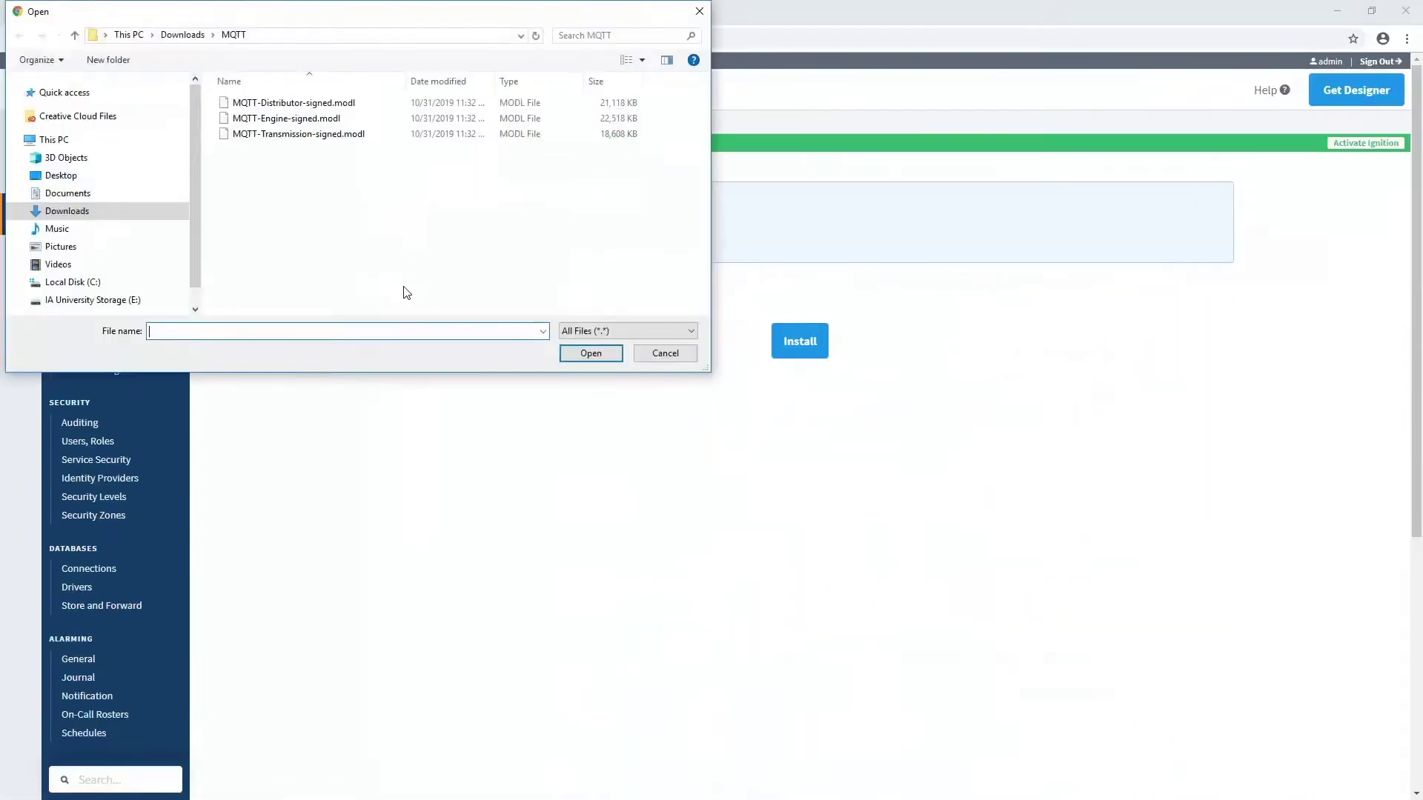
{"action": "double_click", "coordinate": [318, 141]}
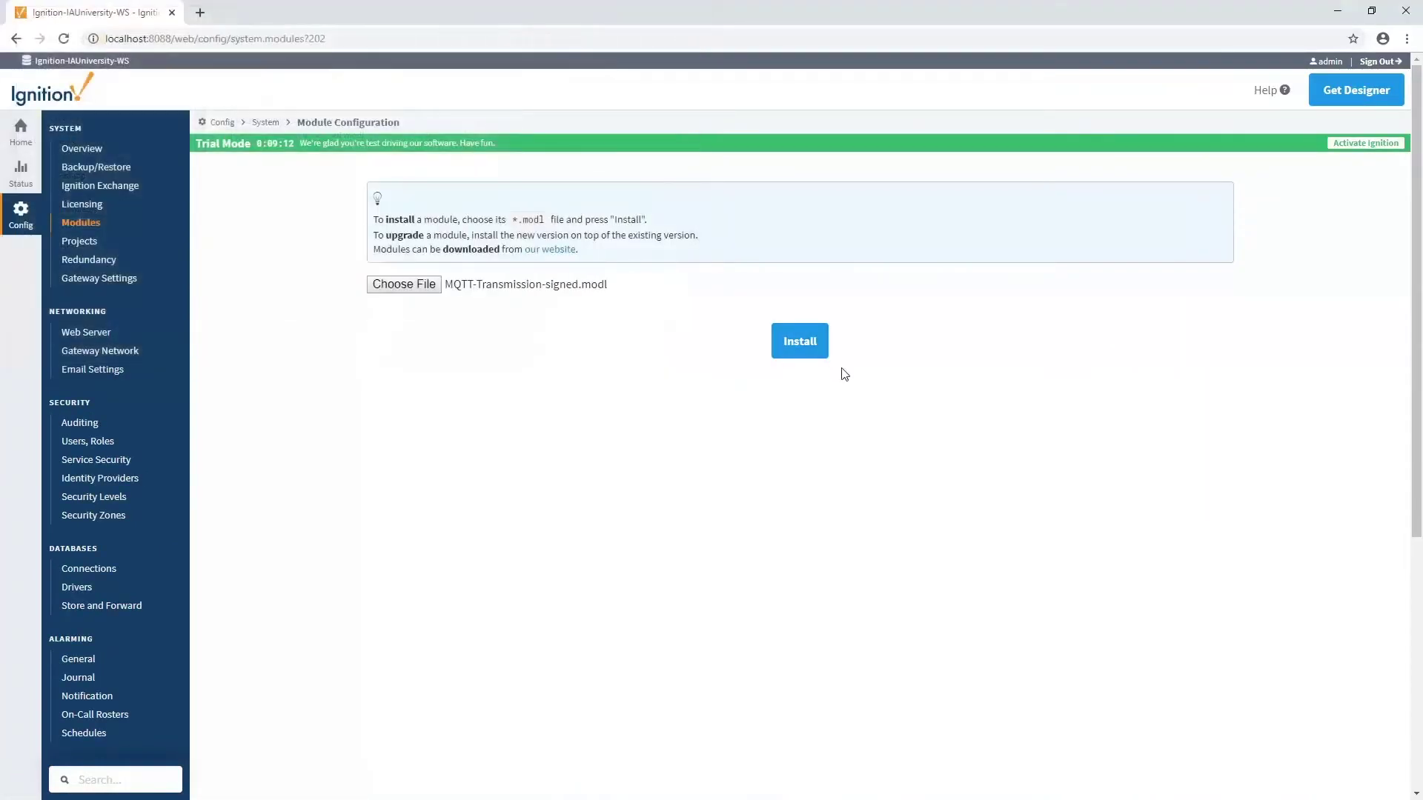
{"action": "left_click", "coordinate": [805, 352]}
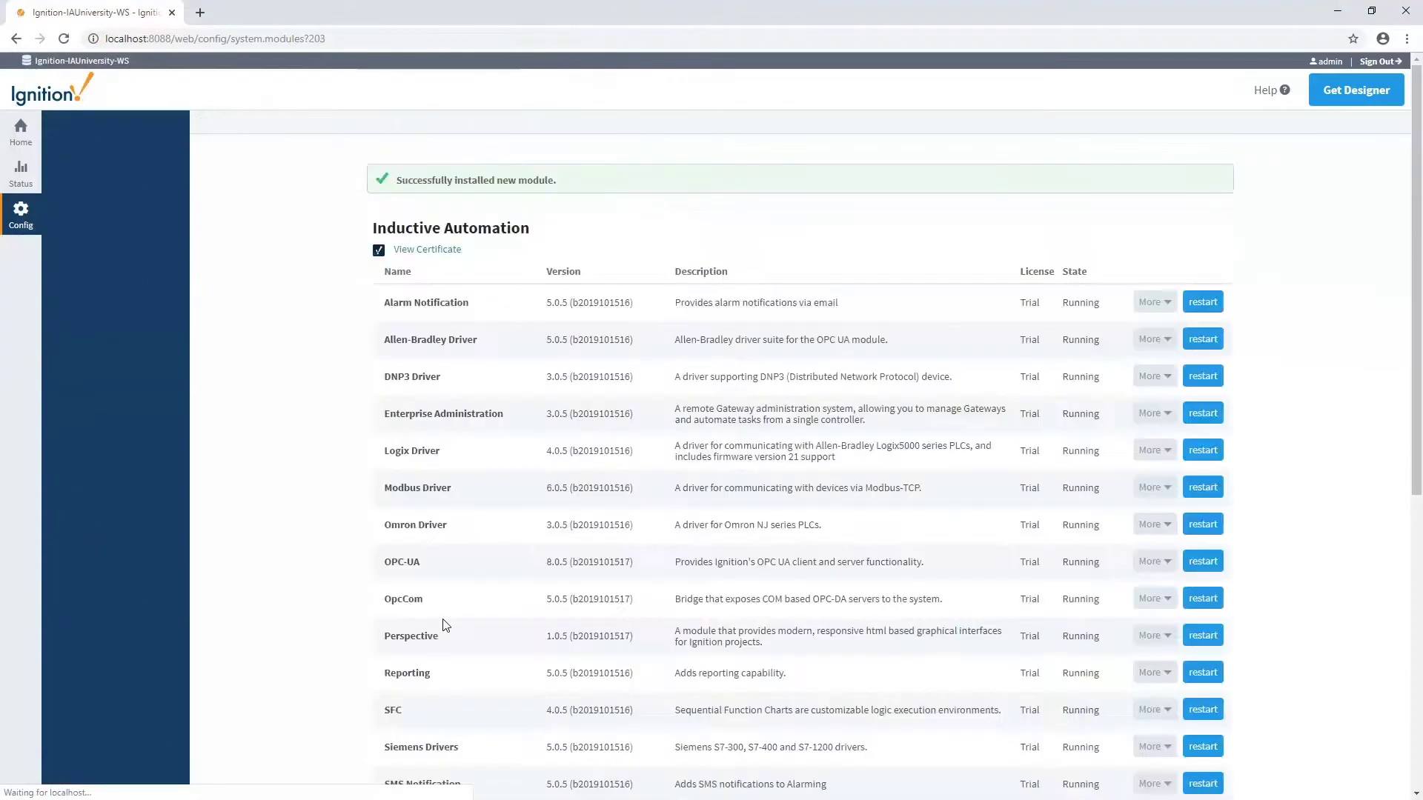
{"action": "scroll", "coordinate": [445, 630], "scroll_direction": "down", "scroll_amount": 5}
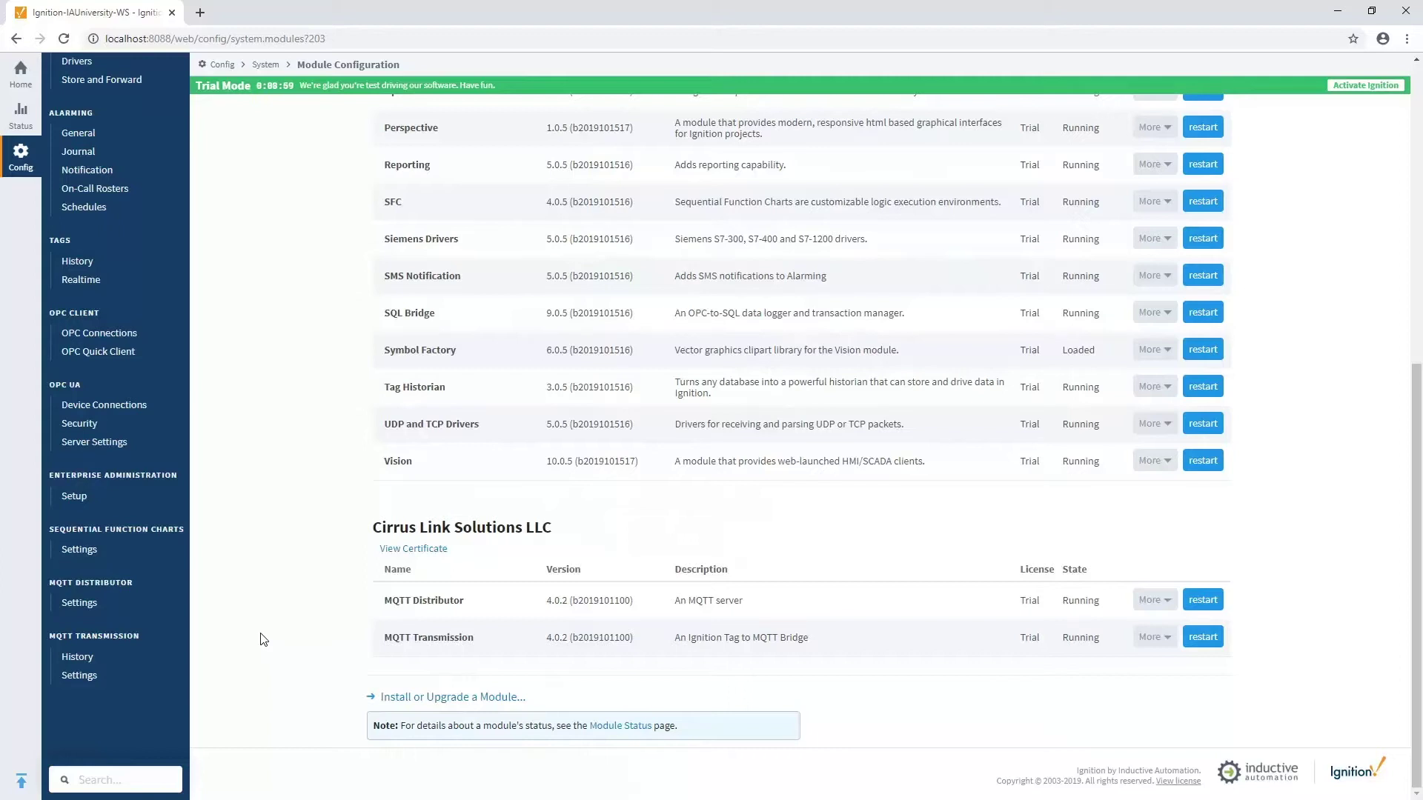
- Show the MQTT Transmission Servers tab, where Chariot SCADA at tcp://localhost:1883 reads 1 of 1 connected
{"action": "left_click", "coordinate": [79, 675]}
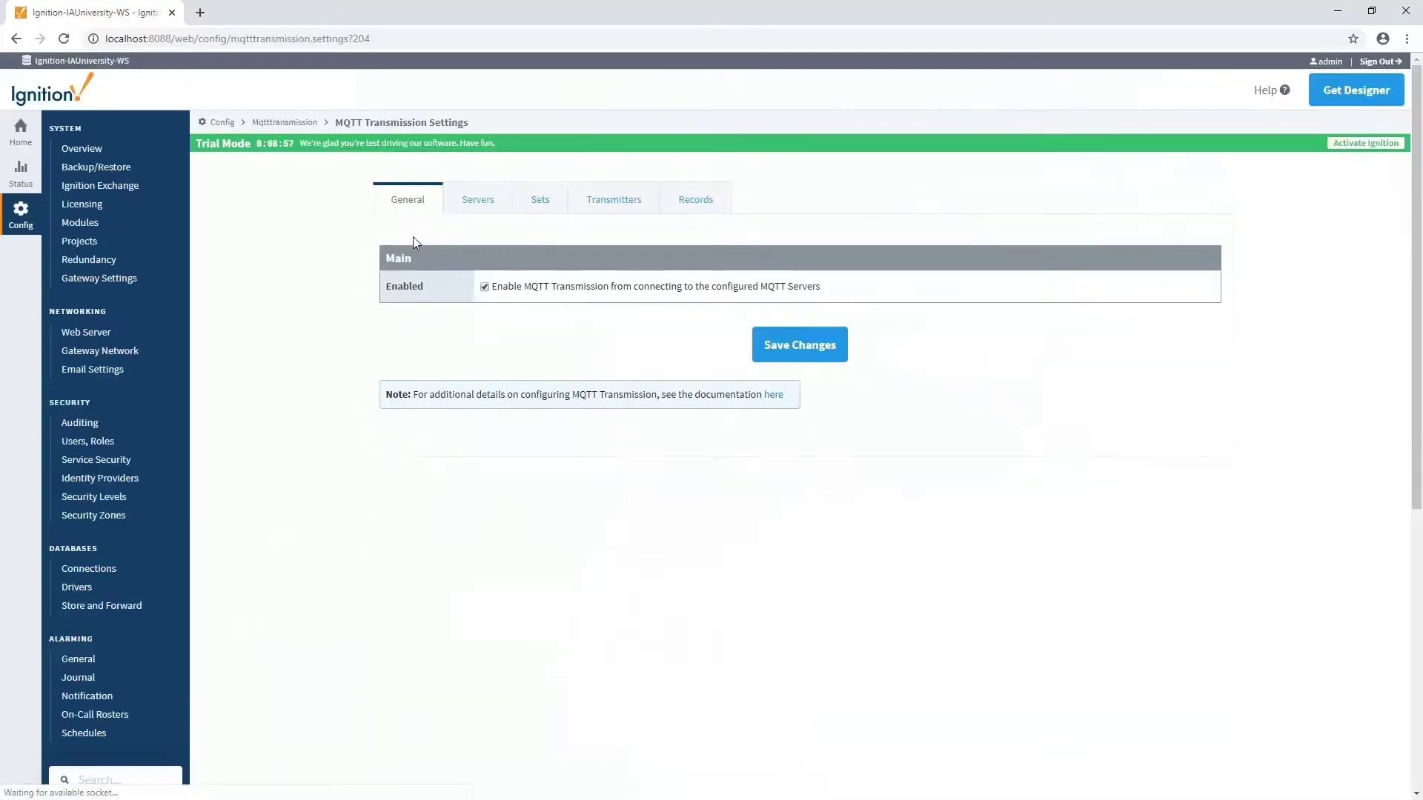
{"action": "left_click", "coordinate": [477, 203]}
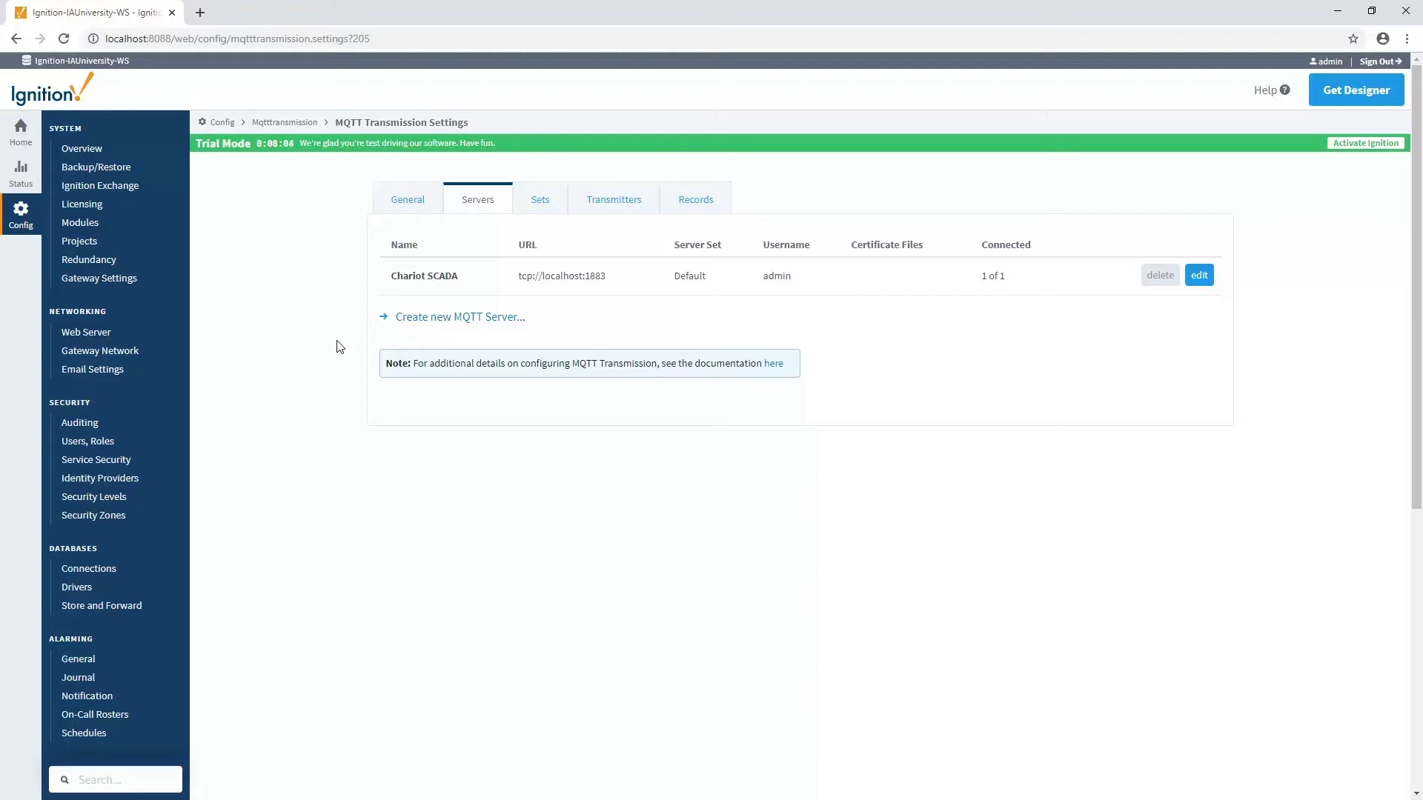
- Check the Transmitters list for Example Transmitter, then log into Designer with admin credentials and open Demo
{"action": "left_click", "coordinate": [609, 212]}
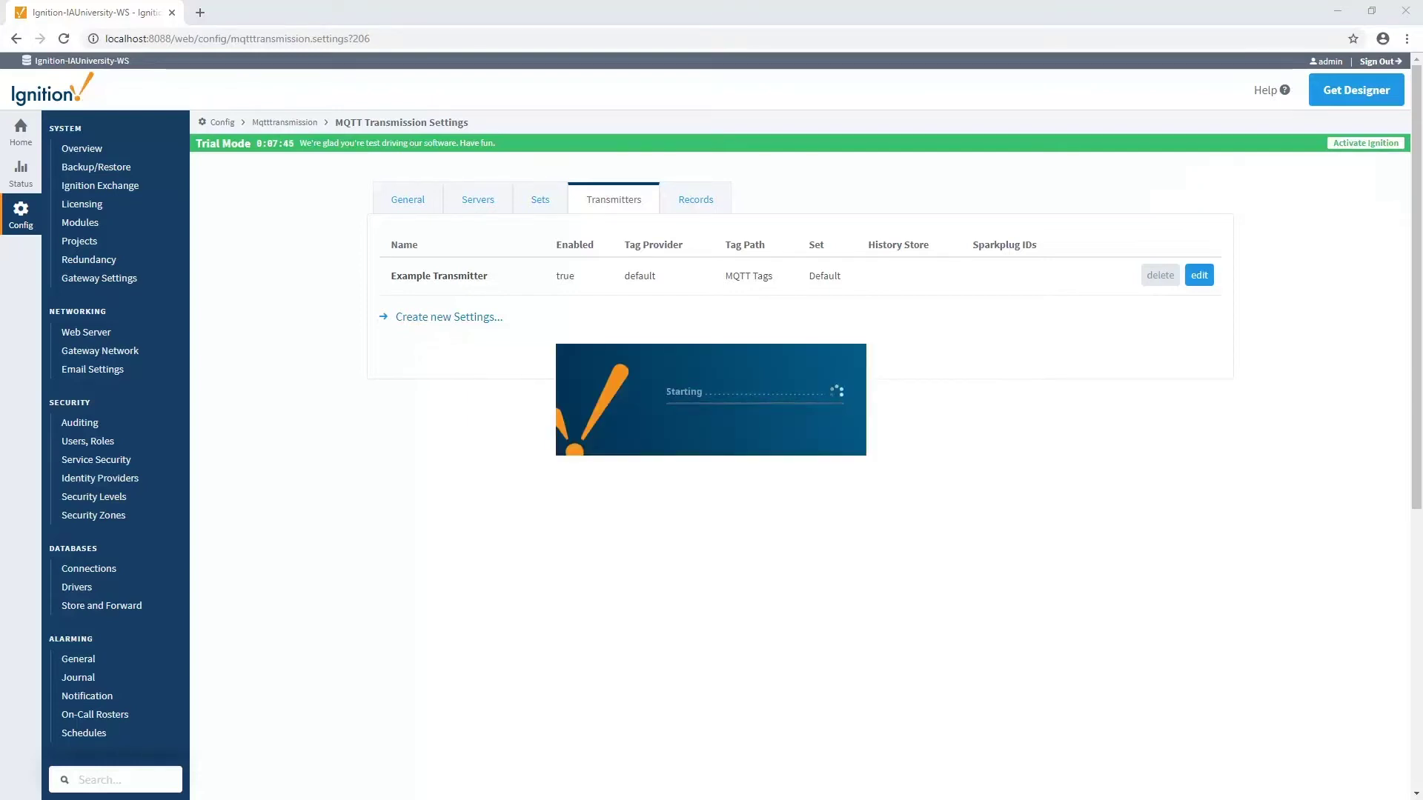
{"action": "type", "text": "admin"}
{"action": "key", "text": "Tab"}
{"action": "type", "text": "password"}
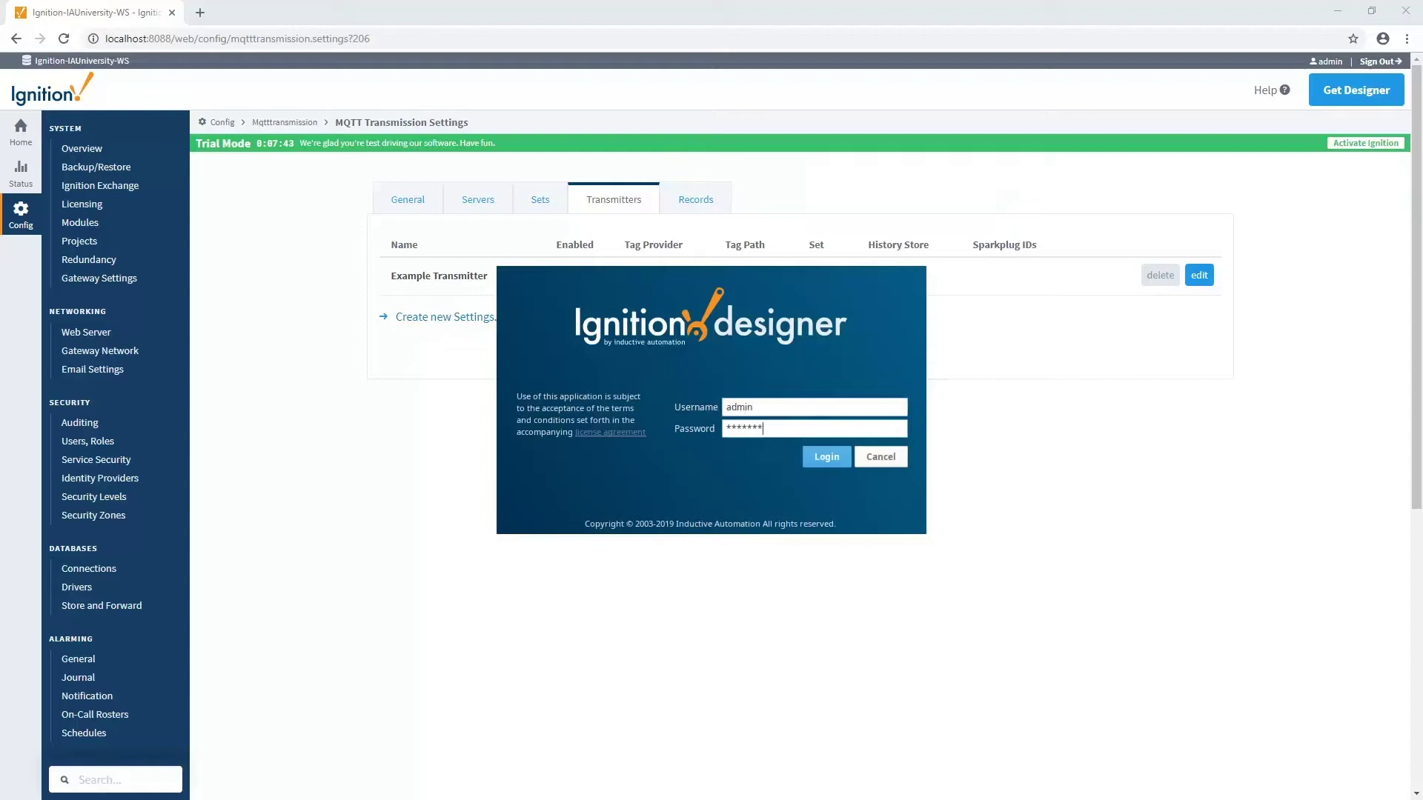
{"action": "key", "text": "Return"}
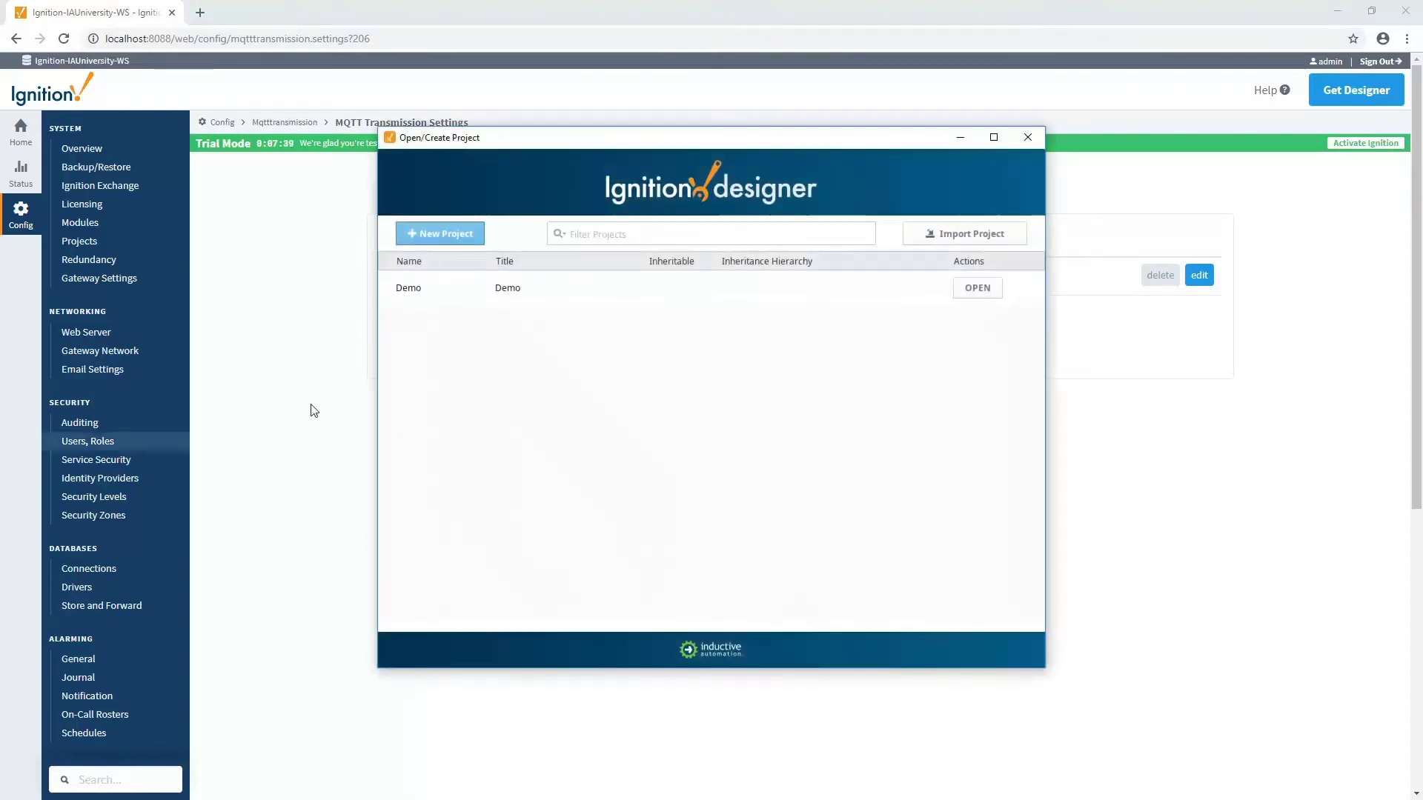
{"action": "double_click", "coordinate": [584, 285]}
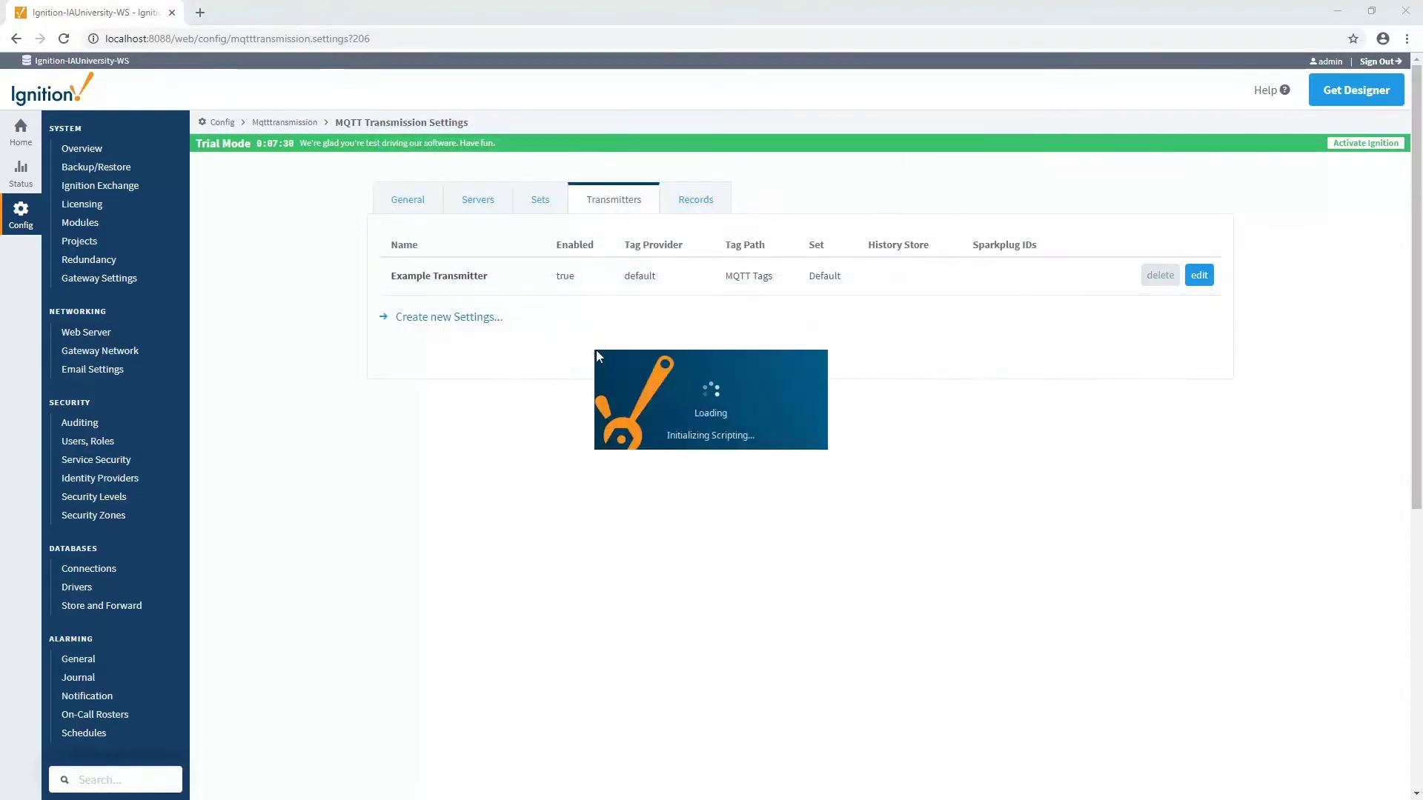
- Expand Tags > MQTT Tags > PLC 1 and select Example Tag and MQTT Quickstart
{"action": "double_click", "coordinate": [553, 15]}
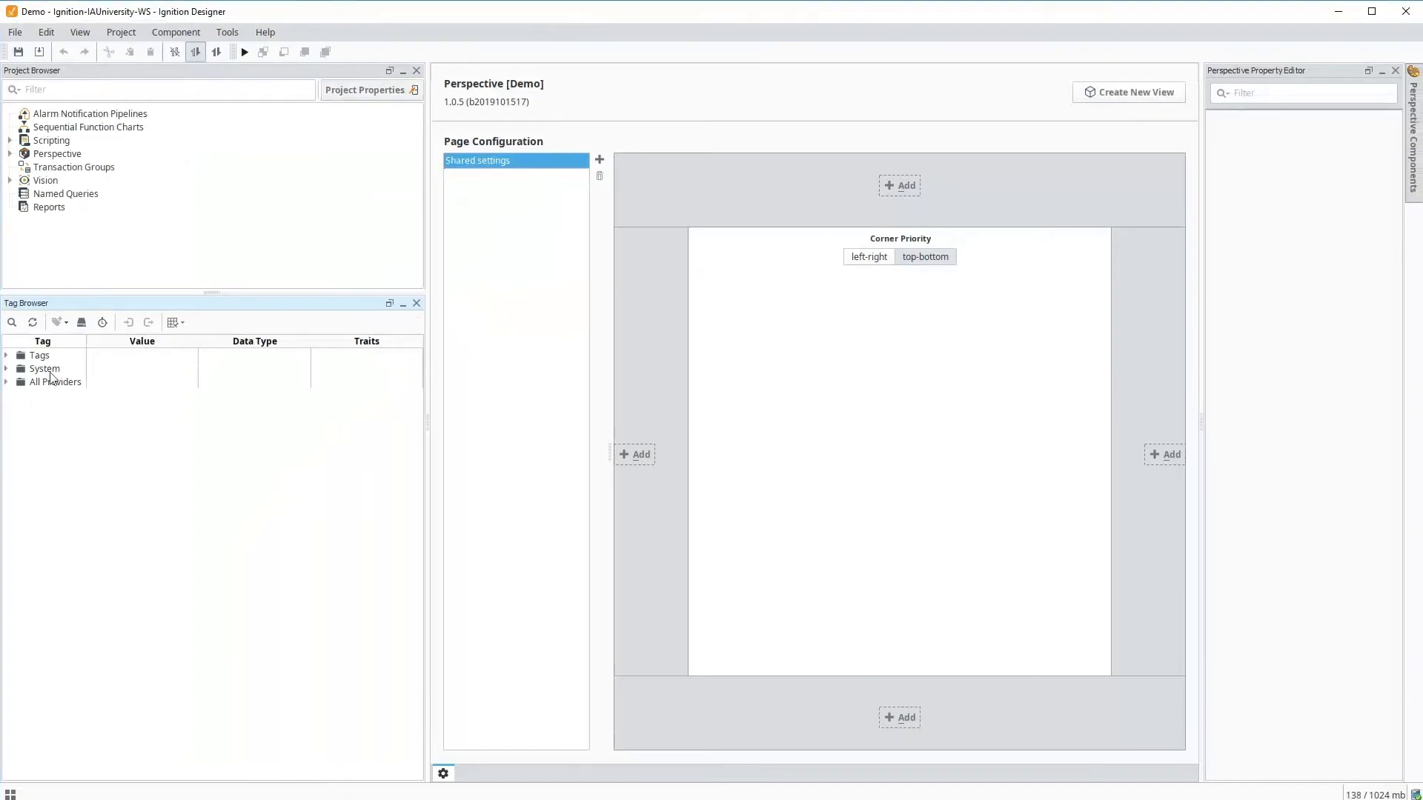
{"action": "double_click", "coordinate": [38, 355]}
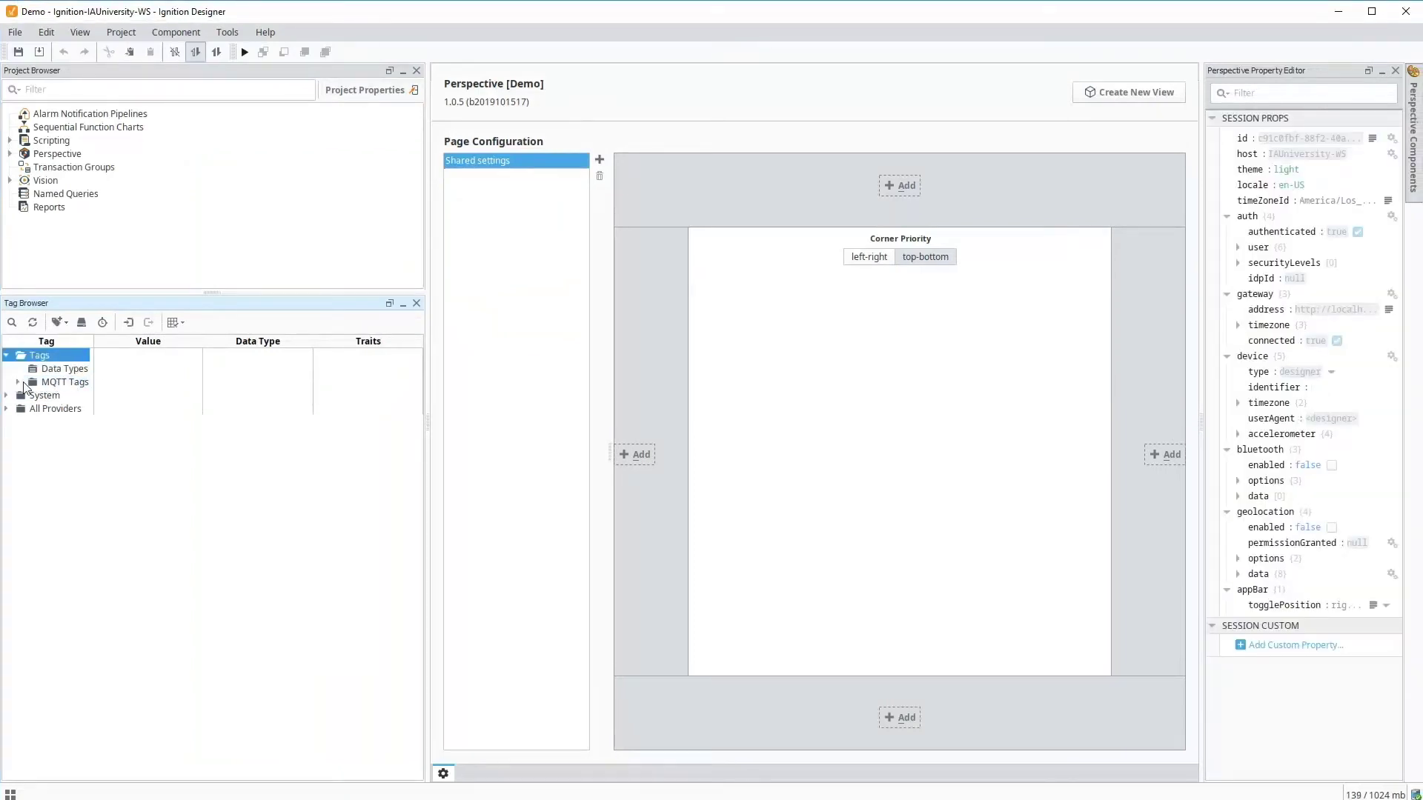
{"action": "left_click", "coordinate": [18, 381]}
{"action": "left_click", "coordinate": [29, 395]}
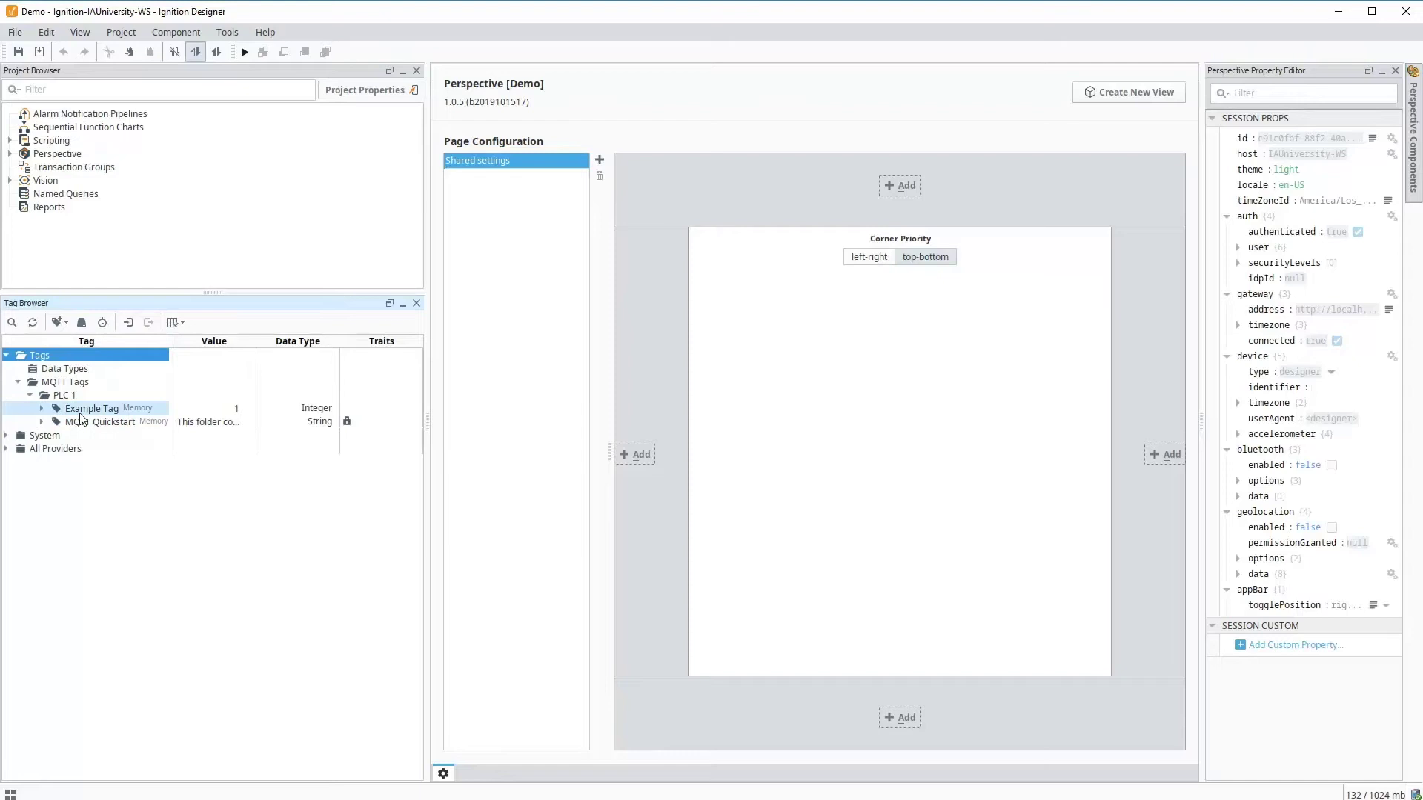
{"action": "left_click", "coordinate": [87, 411]}
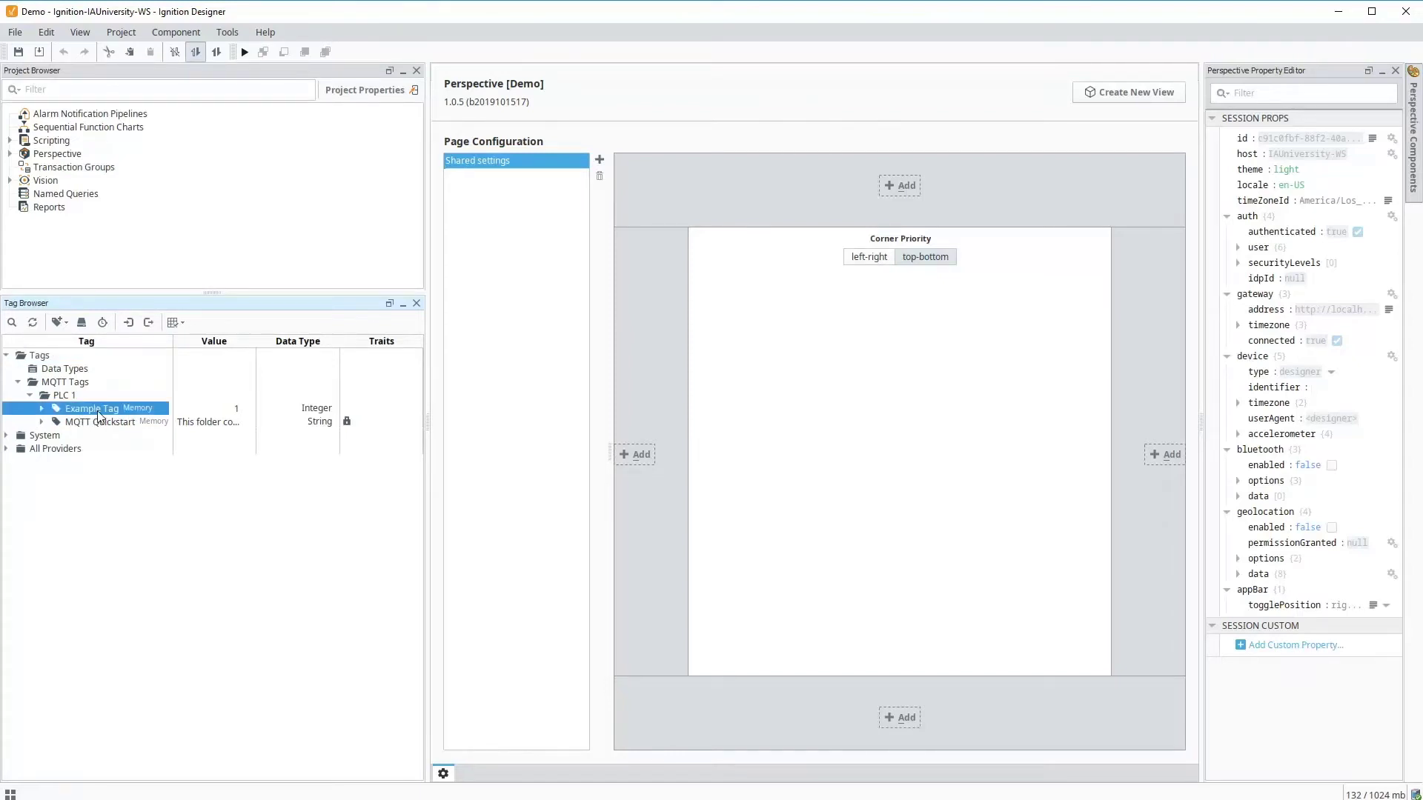
{"action": "left_click", "coordinate": [101, 425]}
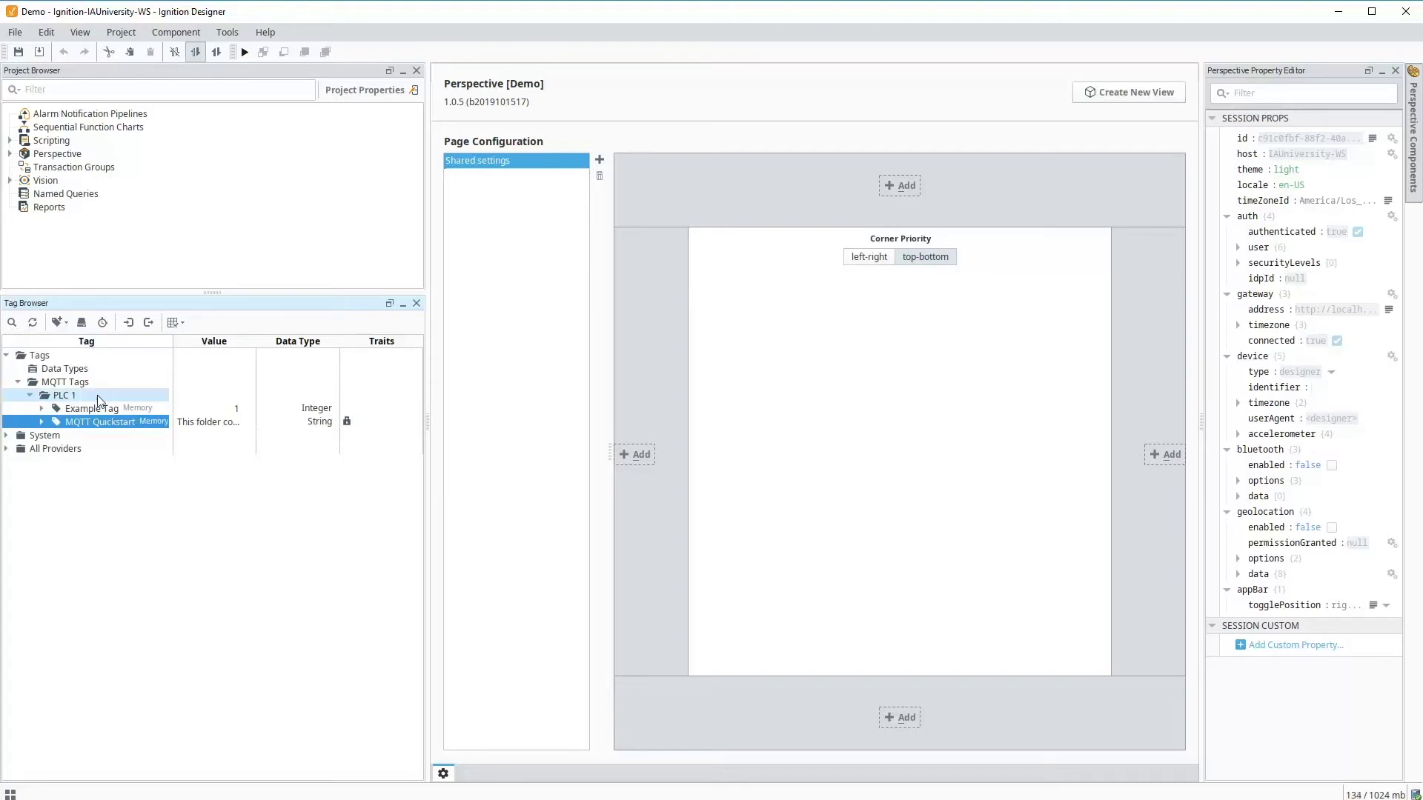
- Add a Memory Tag under PLC 1 named Test with value 1 and save it
{"action": "right_click", "coordinate": [70, 396]}
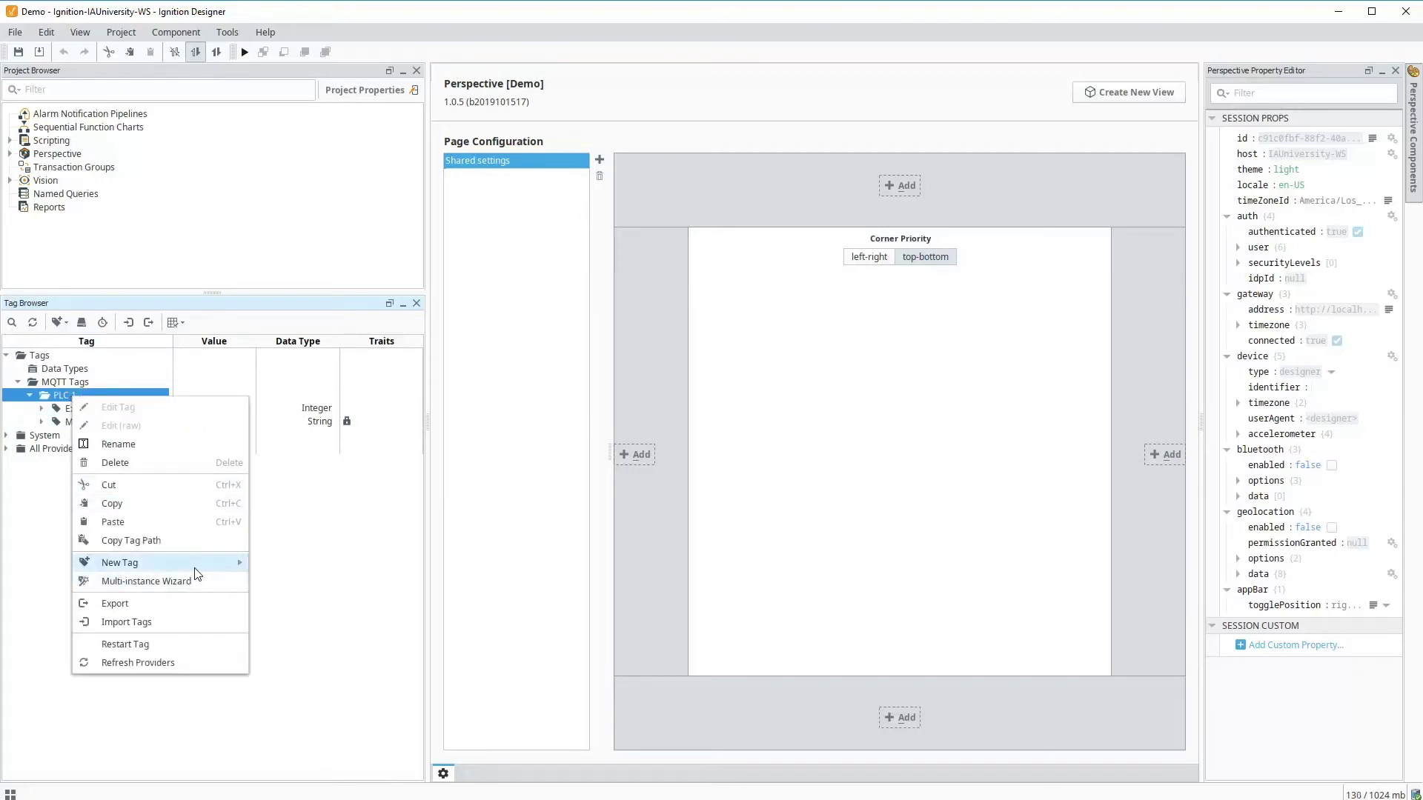
{"action": "mouse_move", "coordinate": [189, 565]}
{"action": "mouse_move", "coordinate": [315, 619]}
{"action": "left_click", "coordinate": [430, 655]}
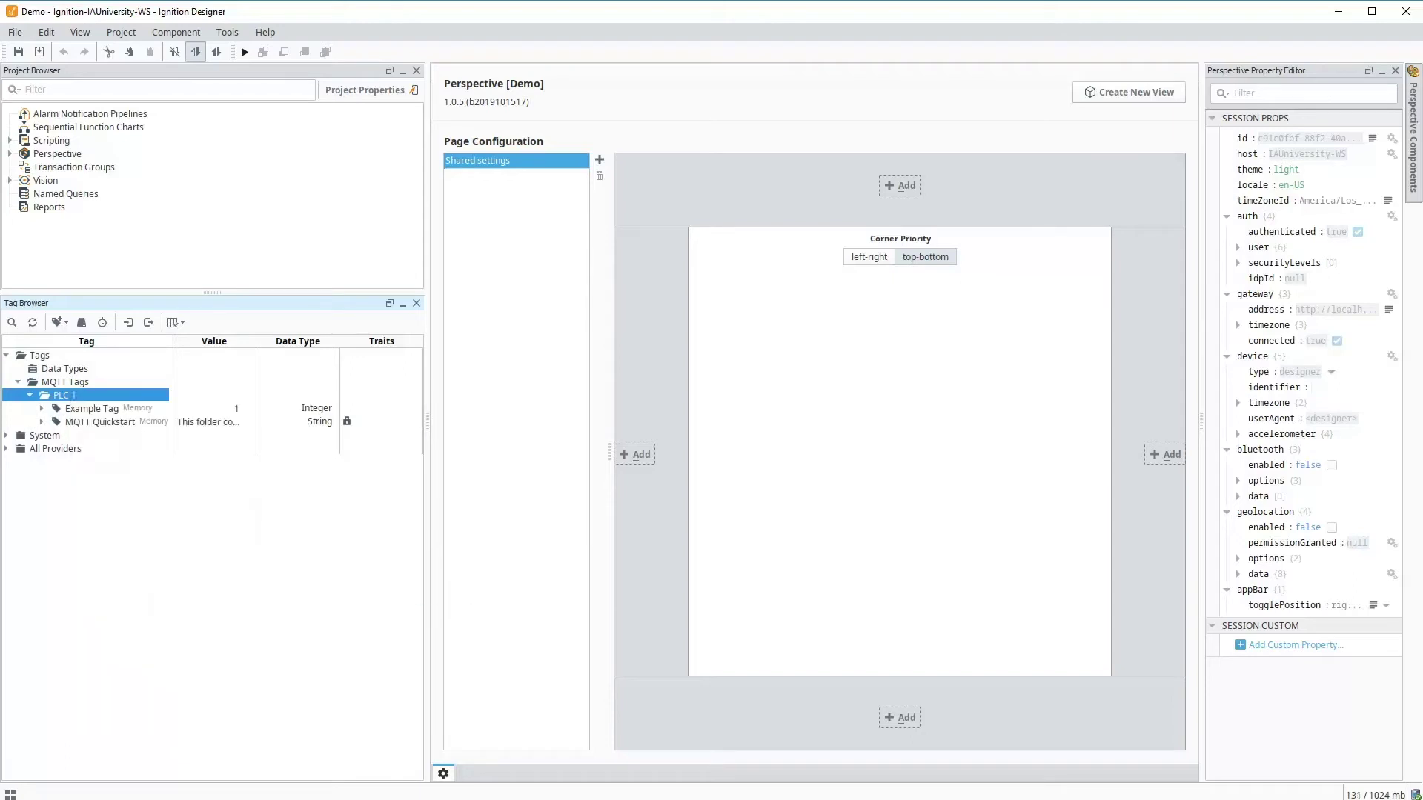
{"action": "left_click", "coordinate": [653, 306]}
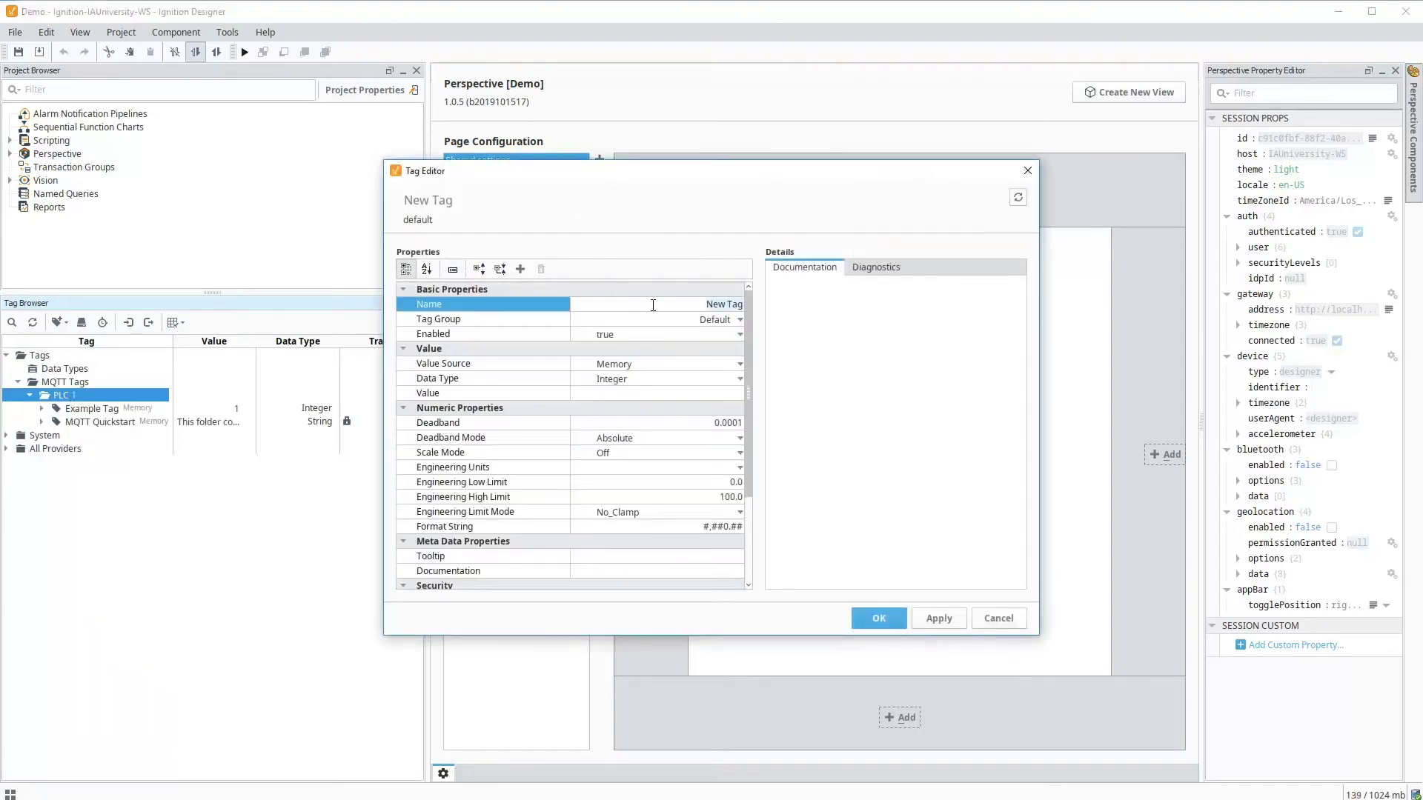
{"action": "type", "text": "Test"}
{"action": "left_click", "coordinate": [676, 392]}
{"action": "type", "text": "1"}
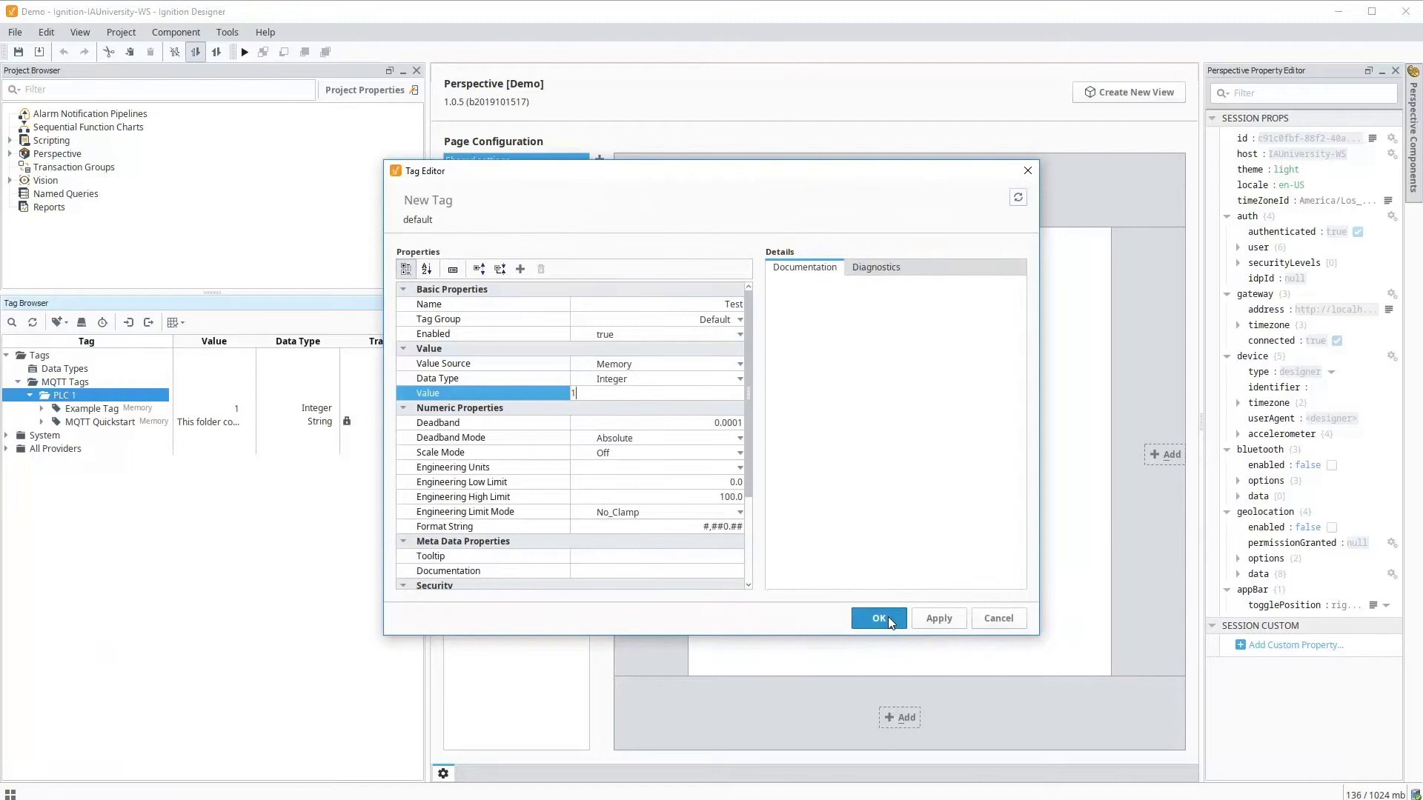
{"action": "left_click", "coordinate": [888, 618]}
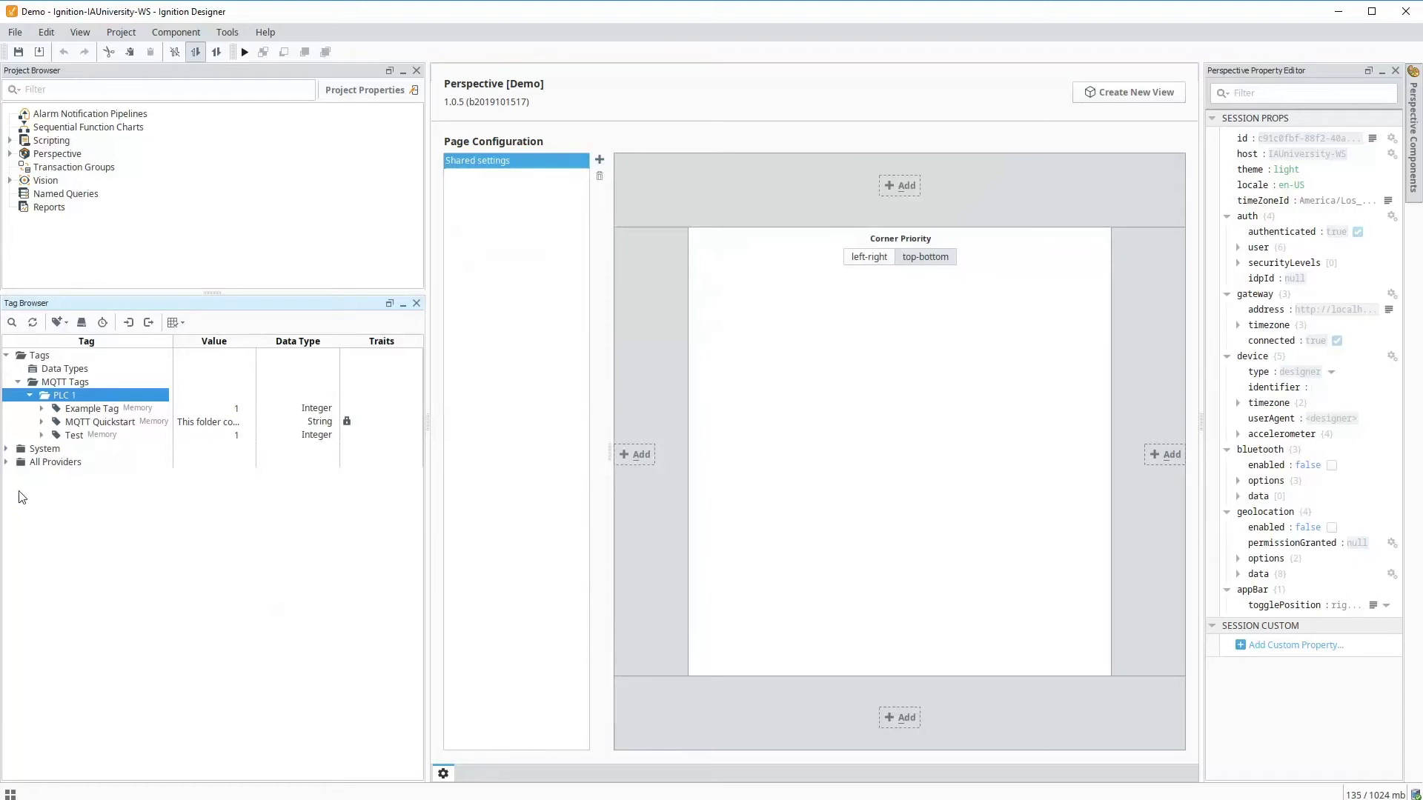
- Expand MQTT Transmission > Transmission Control, switch to Read/Write mode, and toggle the Refresh tag
{"action": "left_click", "coordinate": [7, 463]}
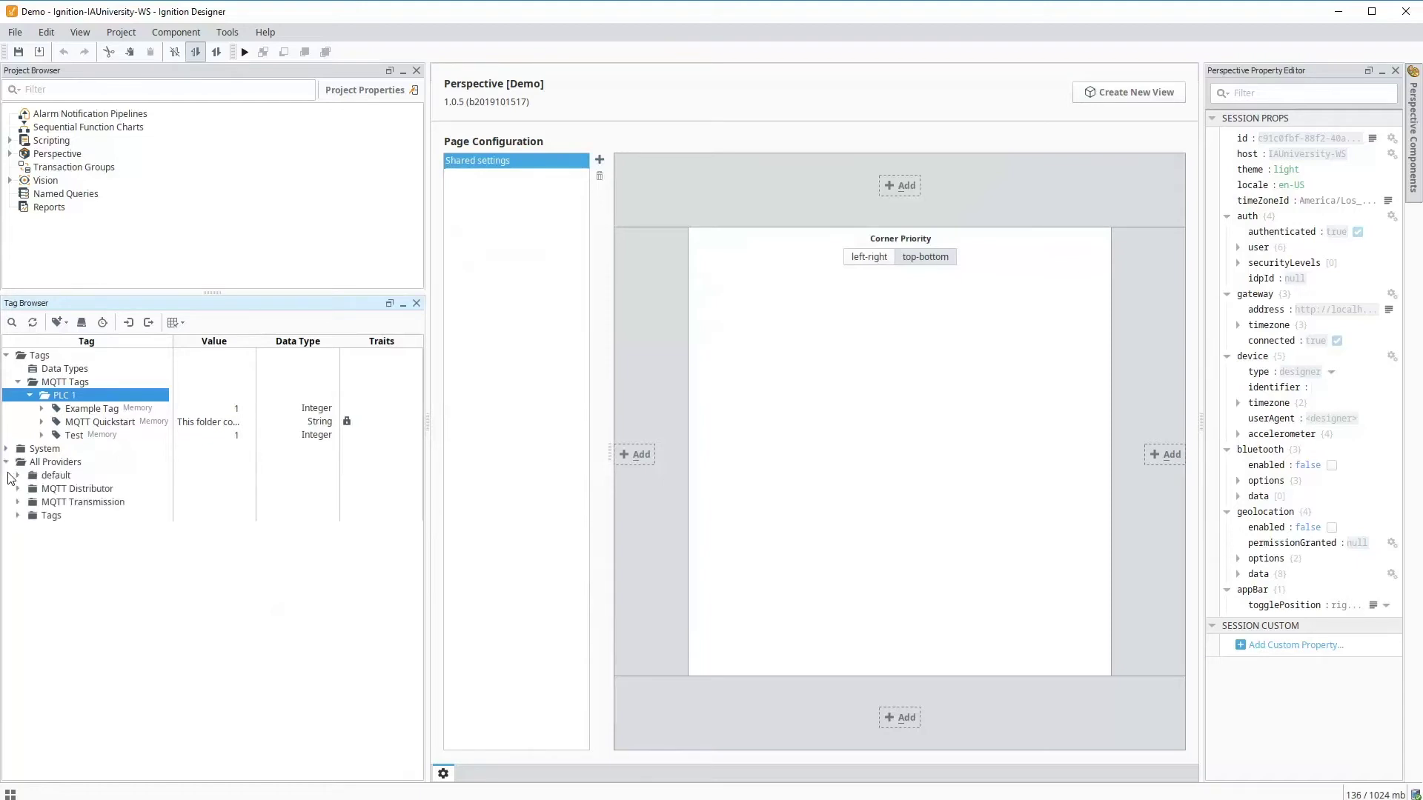
{"action": "left_click", "coordinate": [18, 503]}
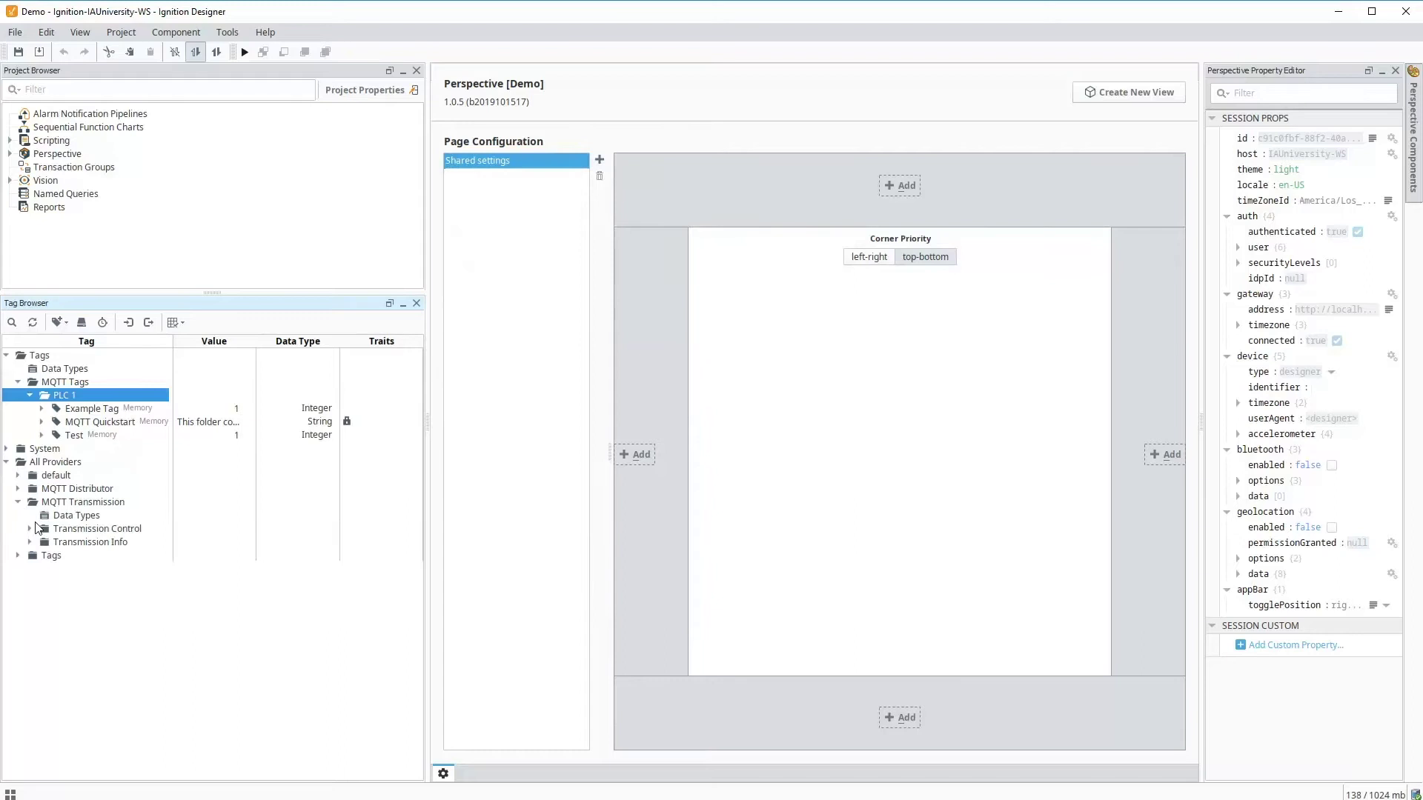
{"action": "left_click", "coordinate": [30, 528]}
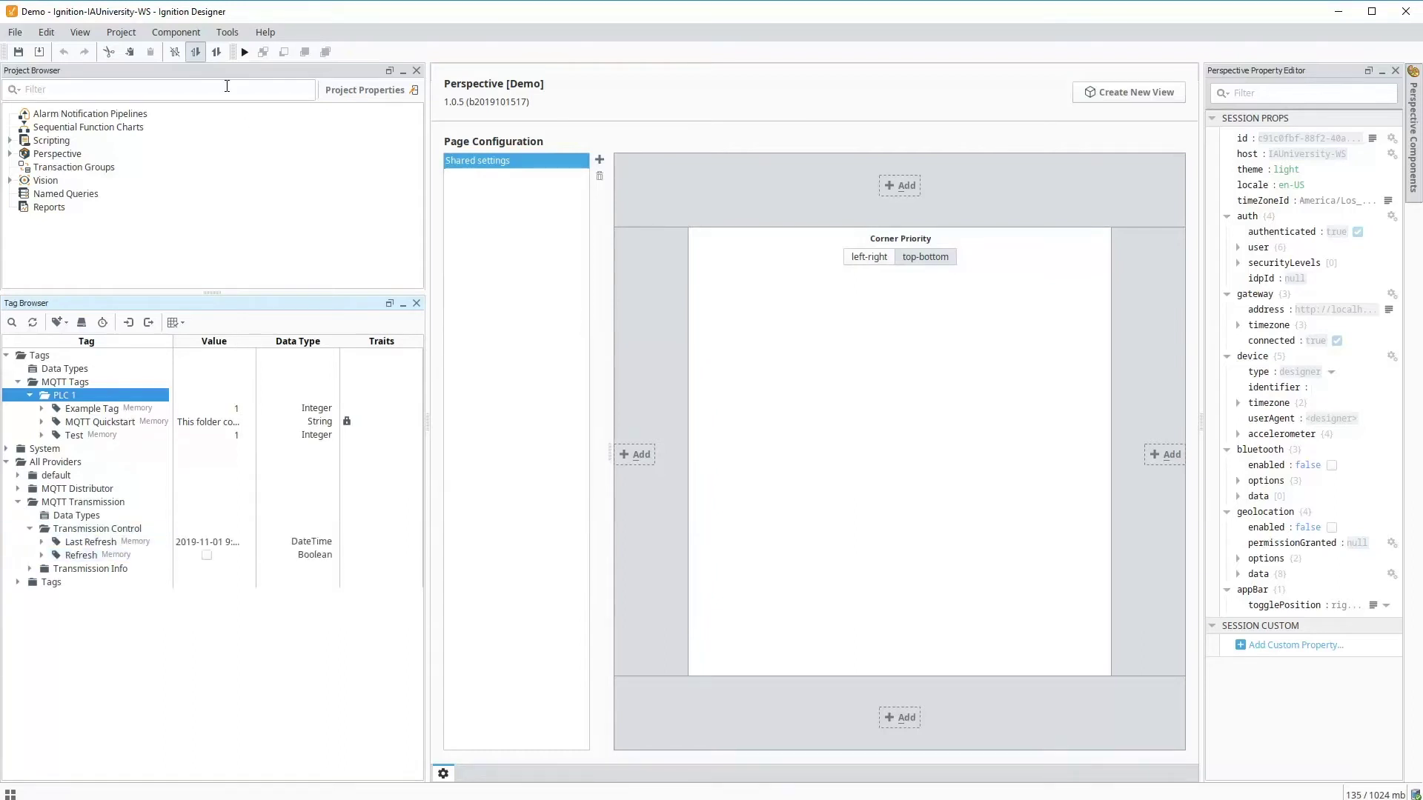
{"action": "left_click", "coordinate": [216, 55]}
{"action": "left_click", "coordinate": [207, 555]}
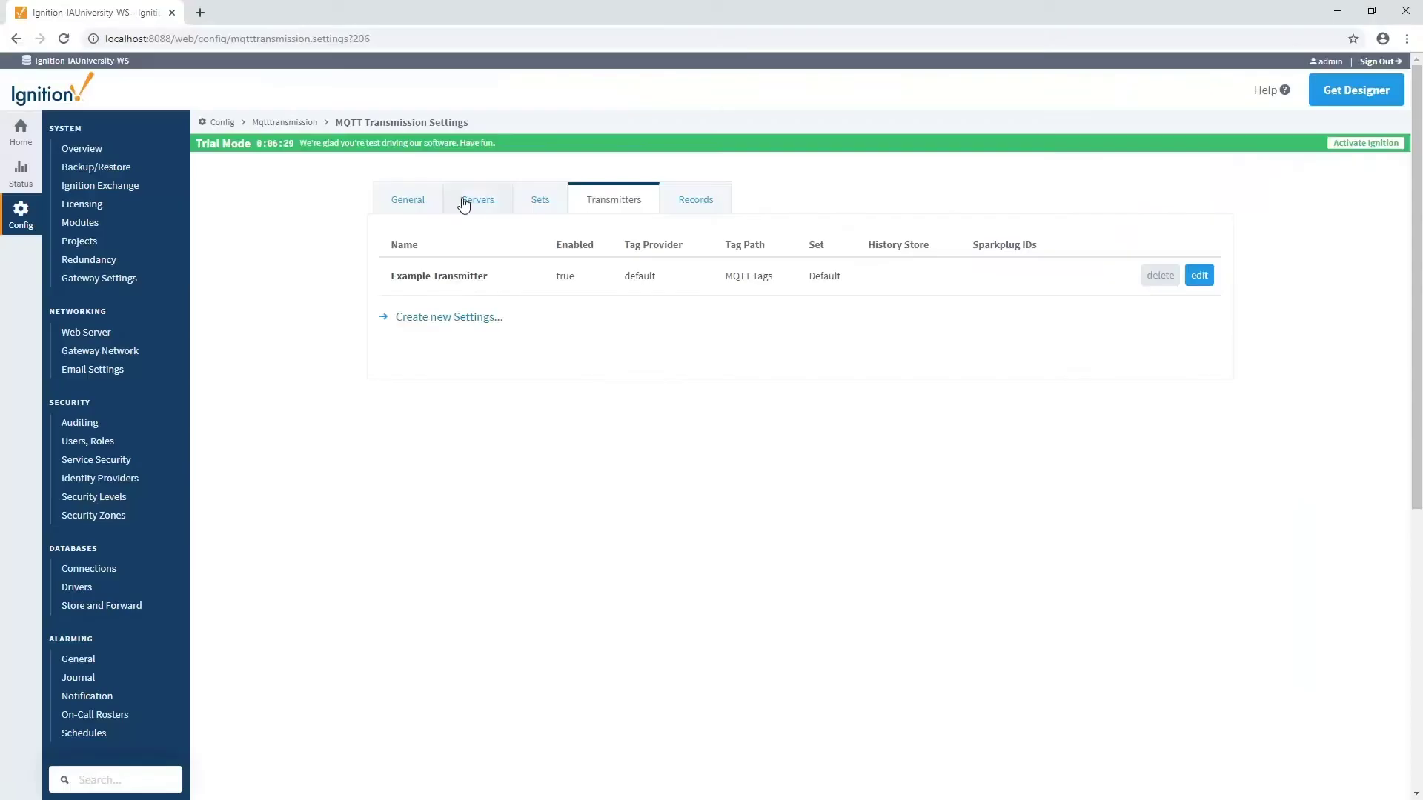
{"action": "left_click", "coordinate": [466, 200]}
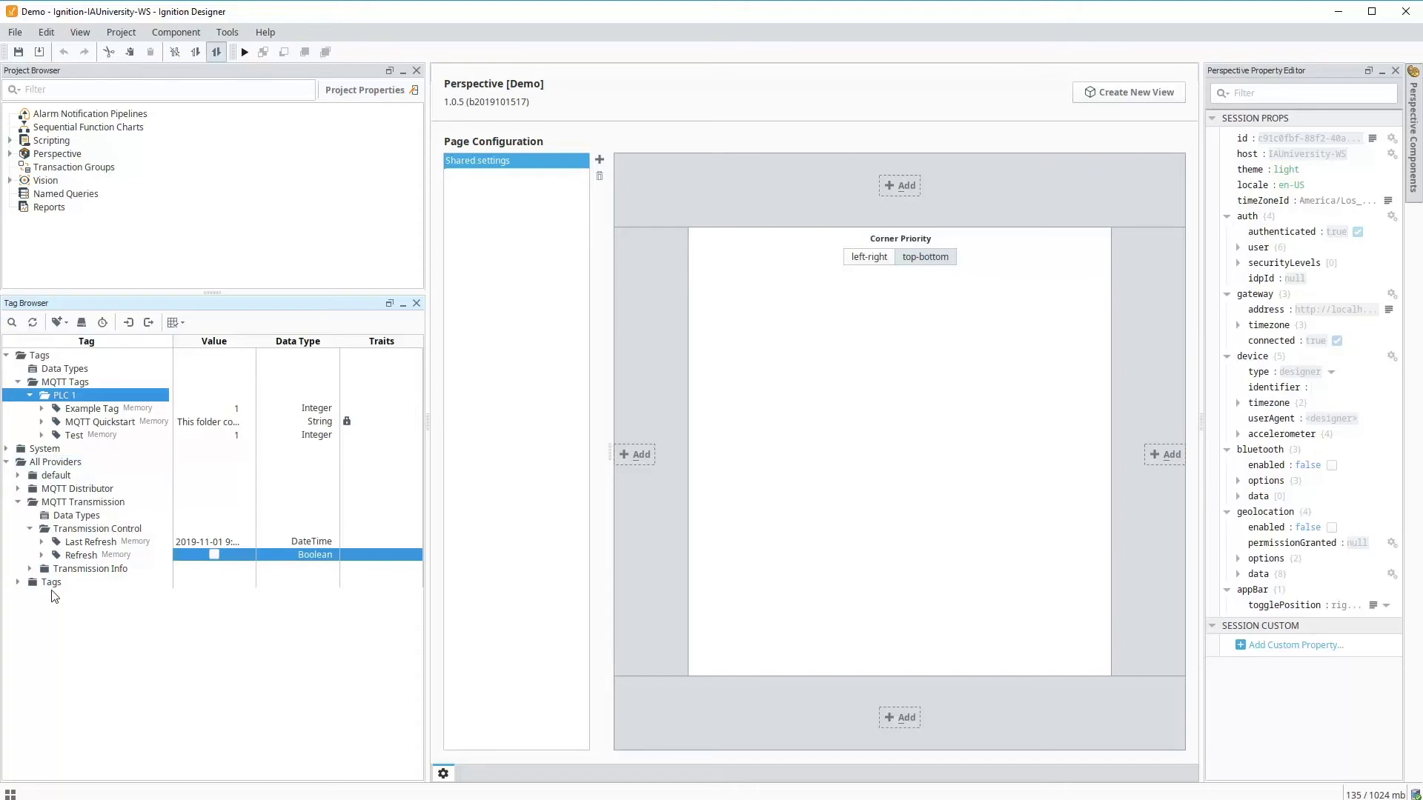
- Expand the Tags provider's Simulation > Ramp and Process > Motors > Motor 1 folders
{"action": "left_click", "coordinate": [52, 583]}
{"action": "left_click", "coordinate": [19, 583]}
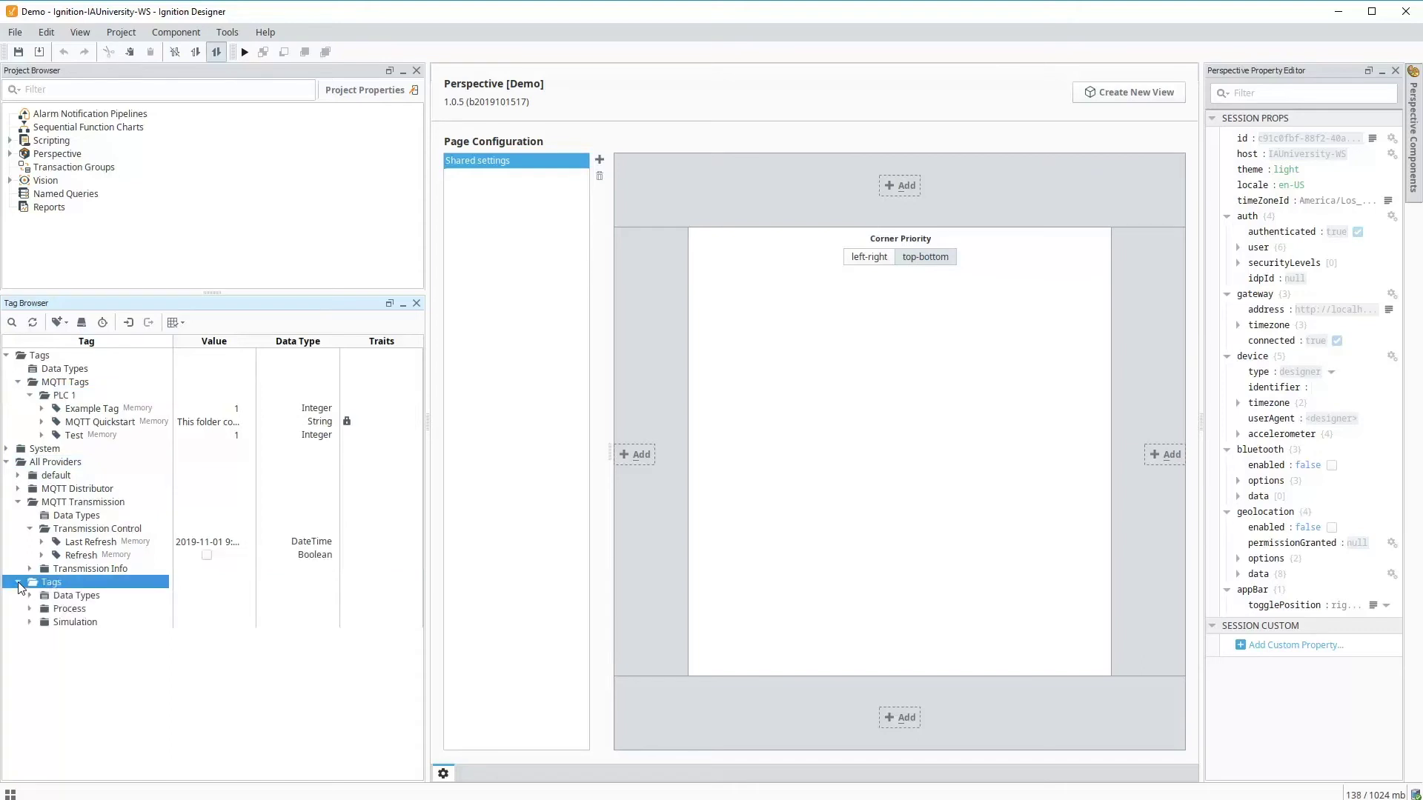
{"action": "left_click", "coordinate": [31, 623]}
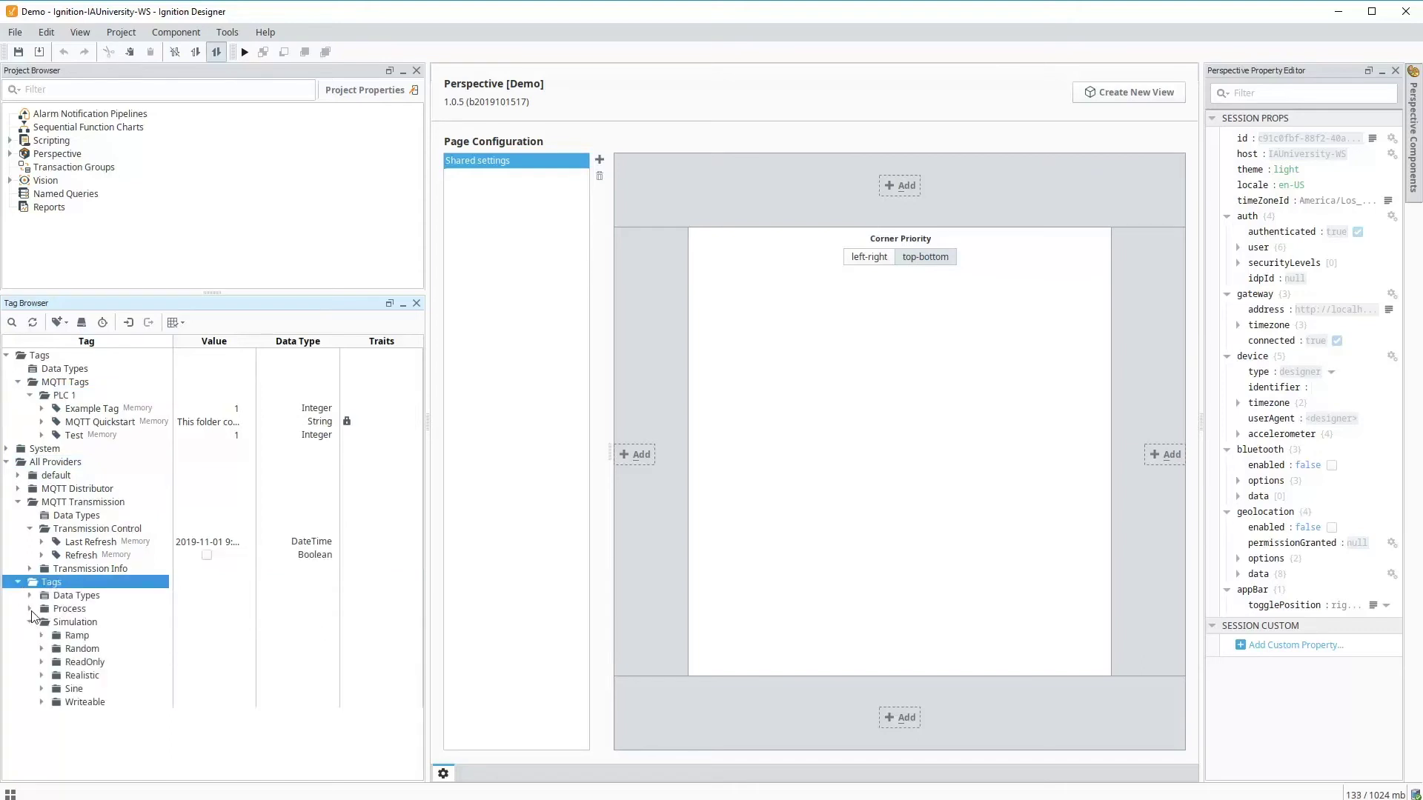
{"action": "left_click", "coordinate": [29, 609]}
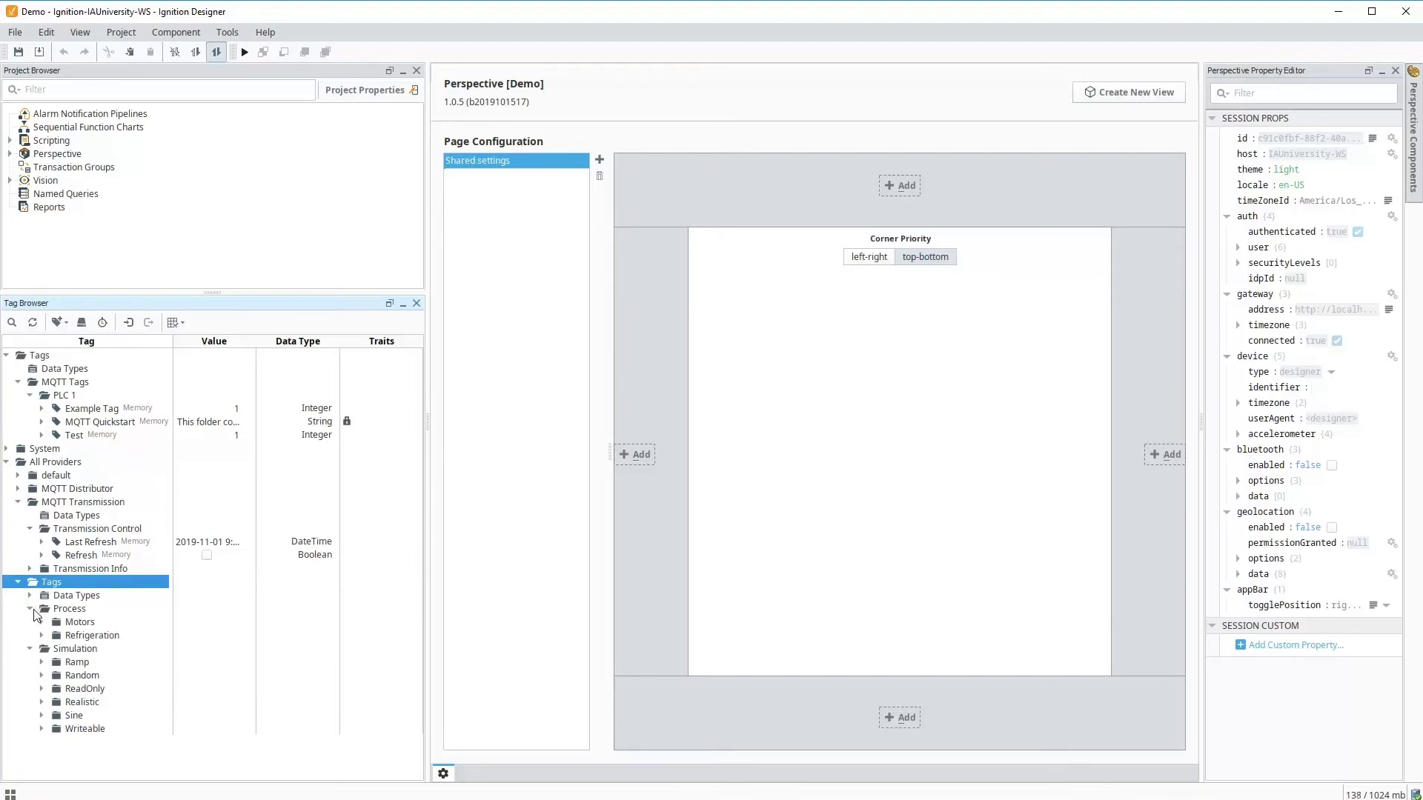
{"action": "left_click", "coordinate": [41, 662]}
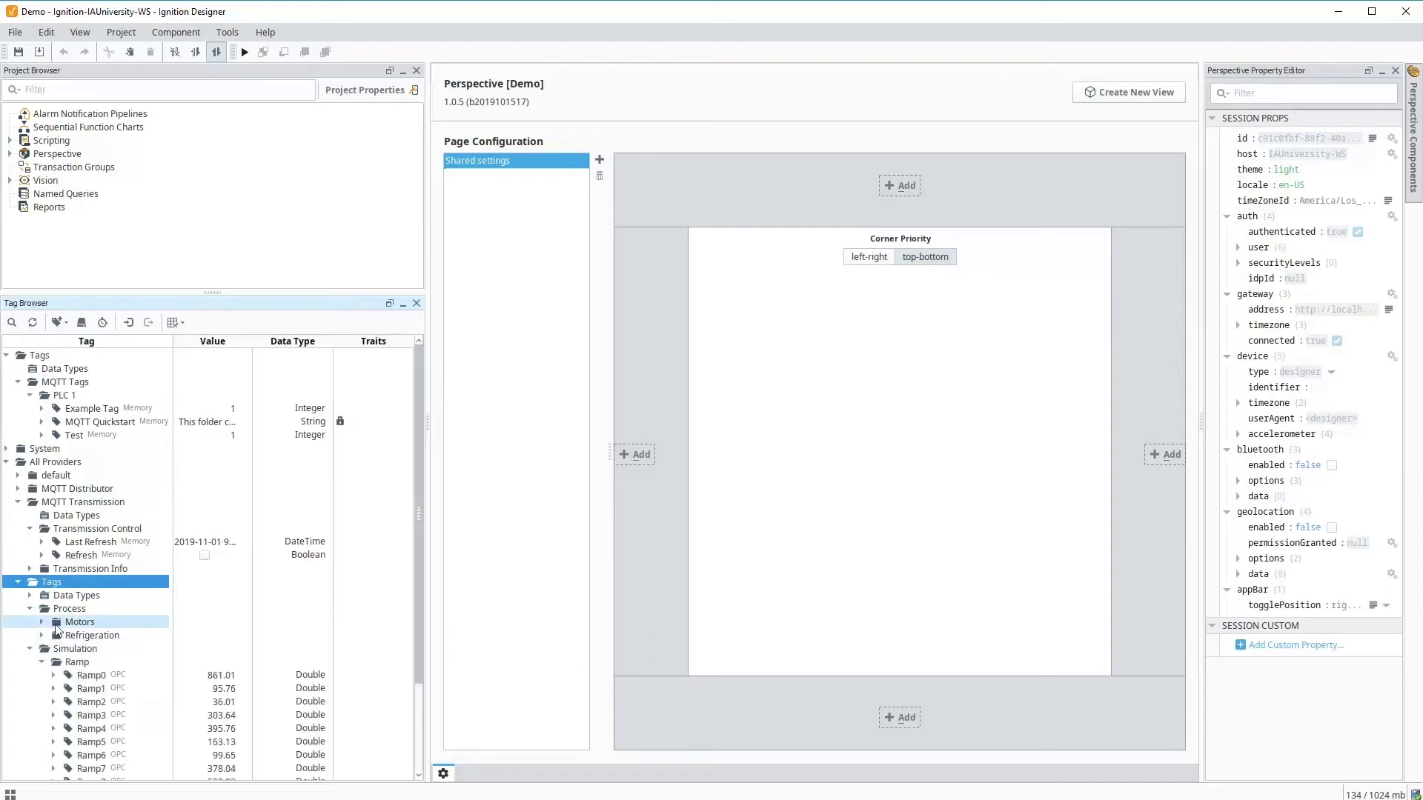
{"action": "left_click", "coordinate": [42, 623]}
{"action": "left_click", "coordinate": [53, 635]}
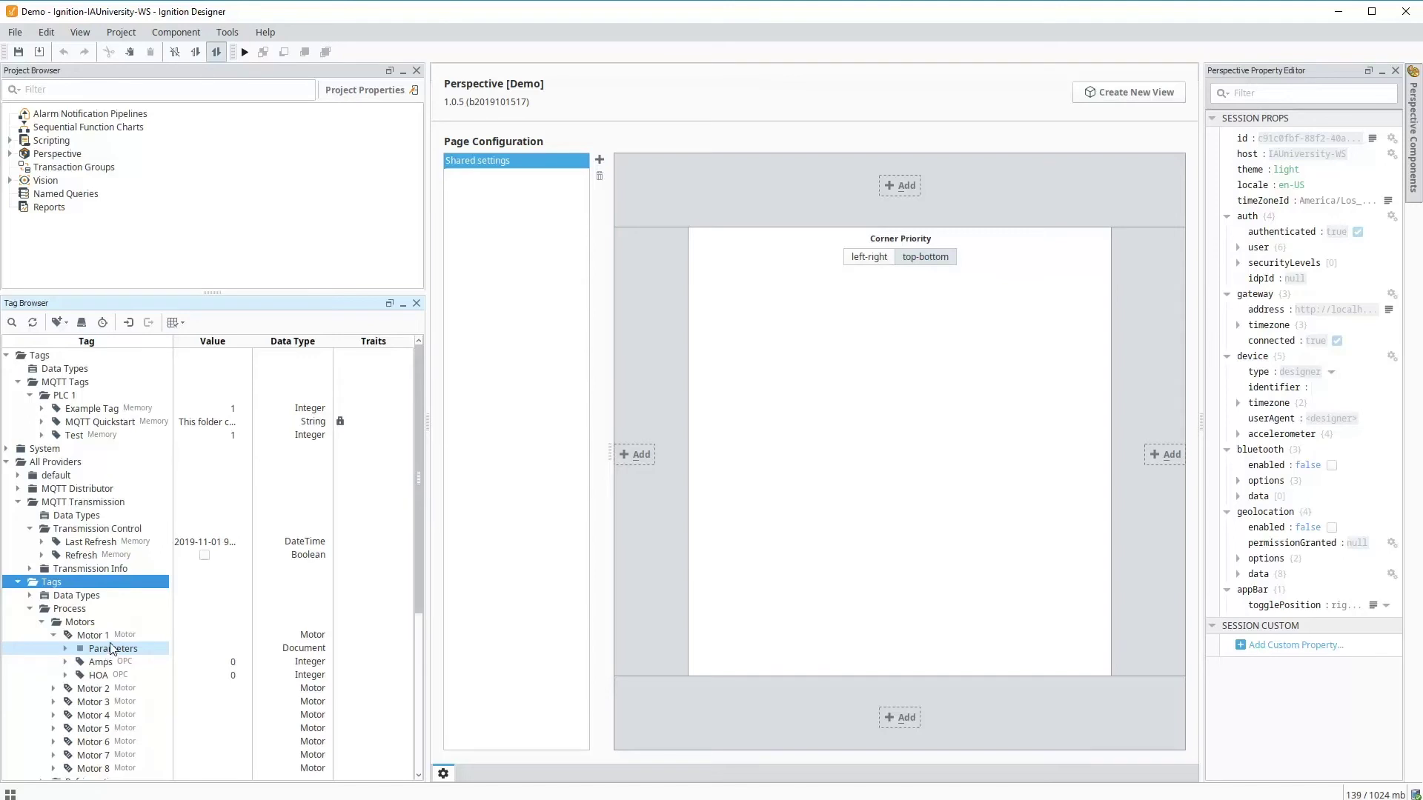
{"action": "scroll", "coordinate": [108, 652], "scroll_direction": "down", "scroll_amount": 2}
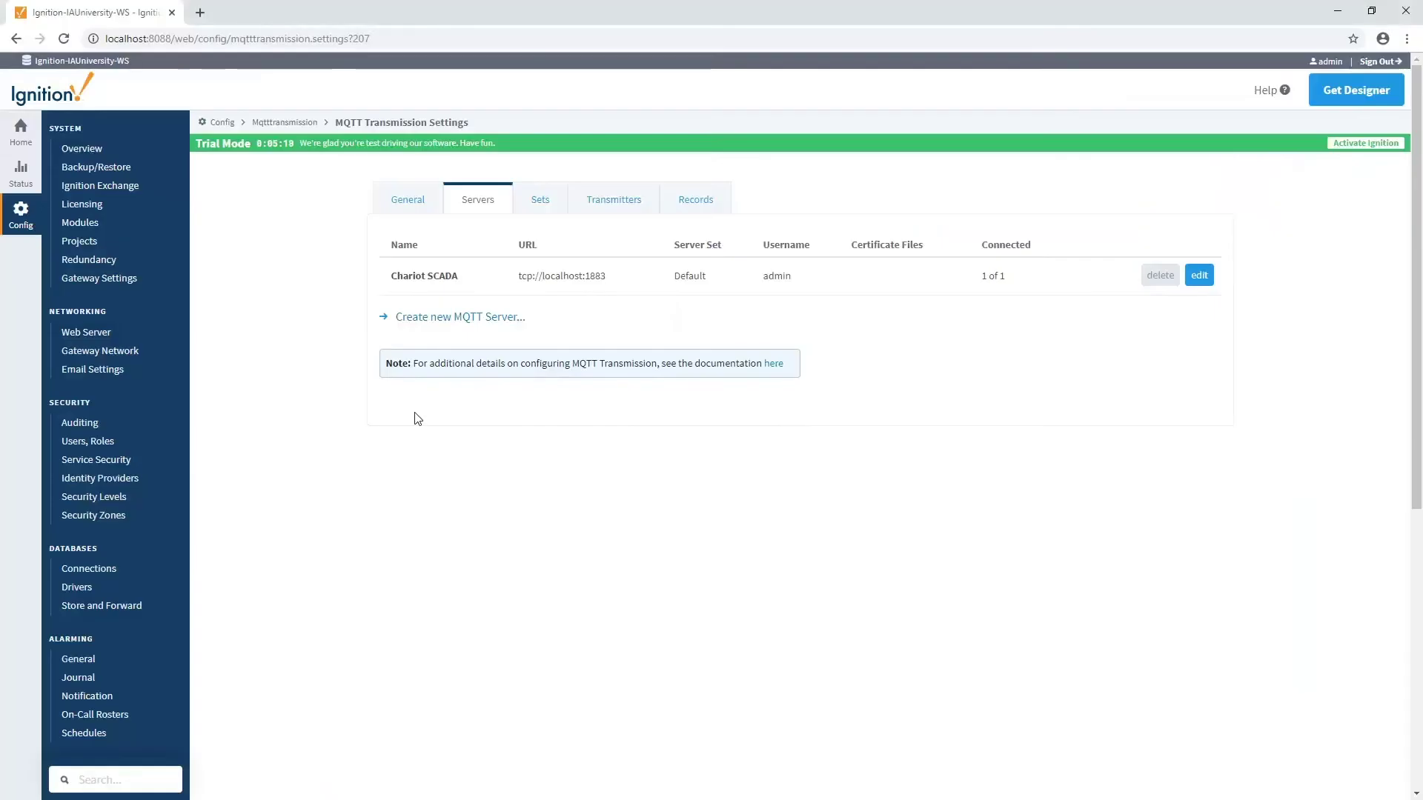
- Create a new transmitter named Tags with Tag Provider set to Tags
{"action": "left_click", "coordinate": [599, 199]}
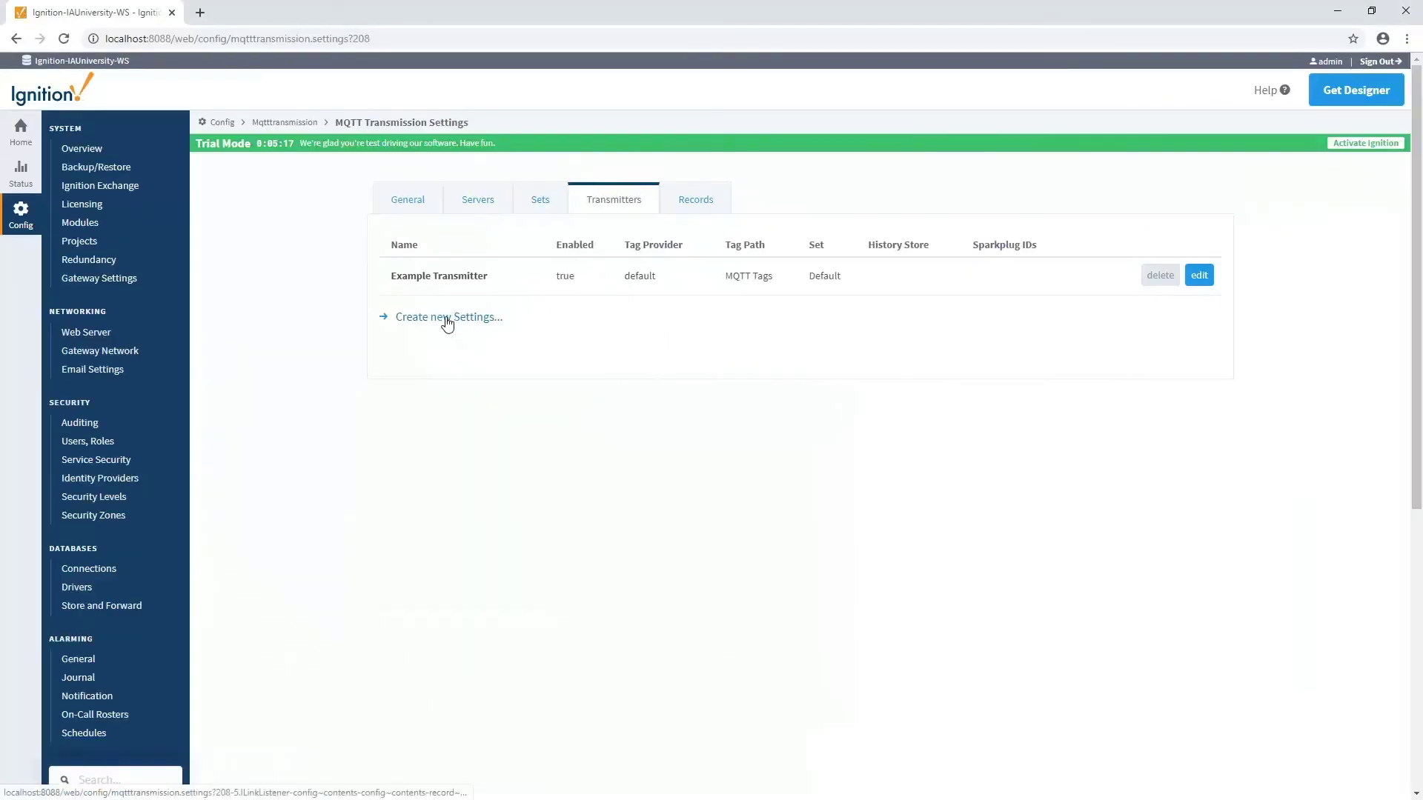
{"action": "left_click", "coordinate": [446, 318]}
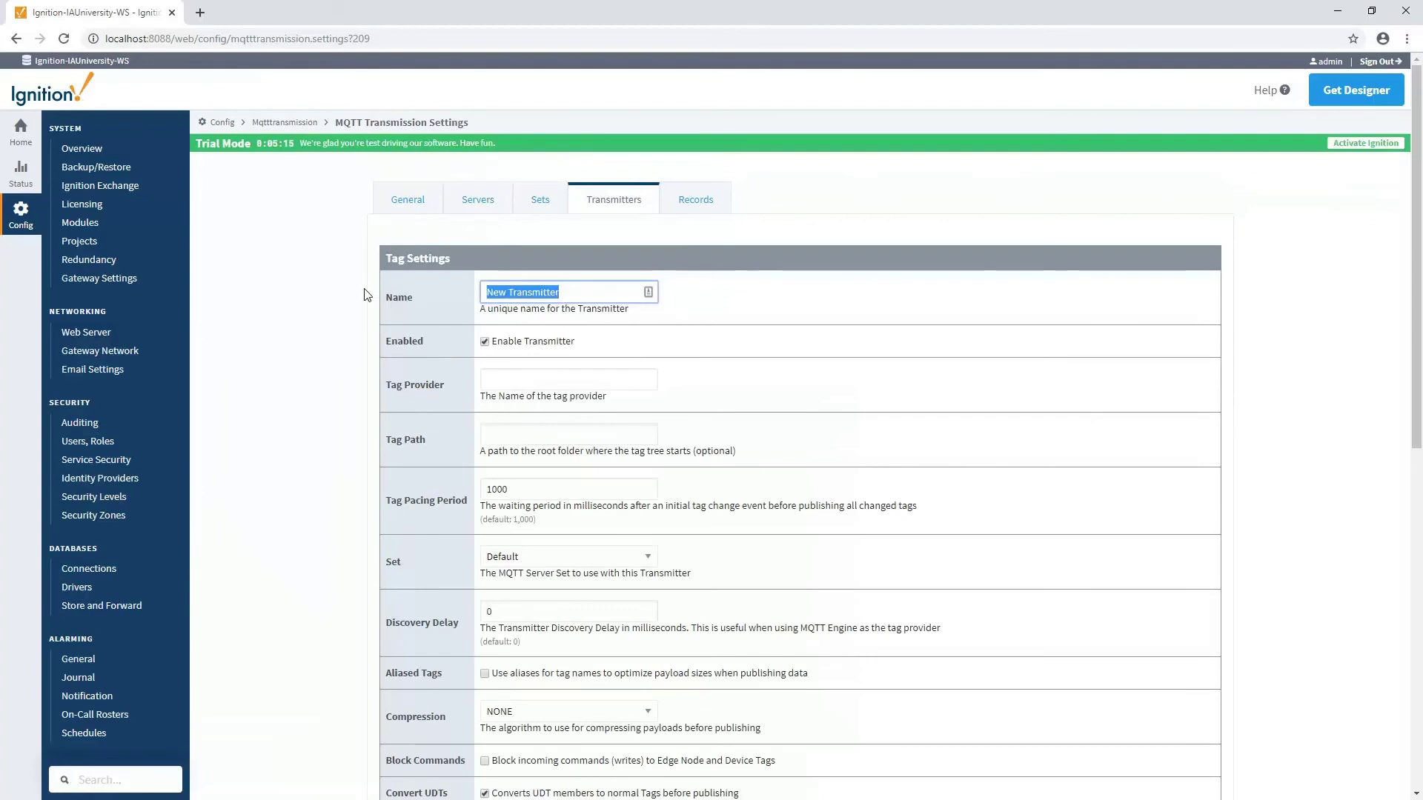
{"action": "type", "text": "Tags"}
{"action": "left_click", "coordinate": [513, 379]}
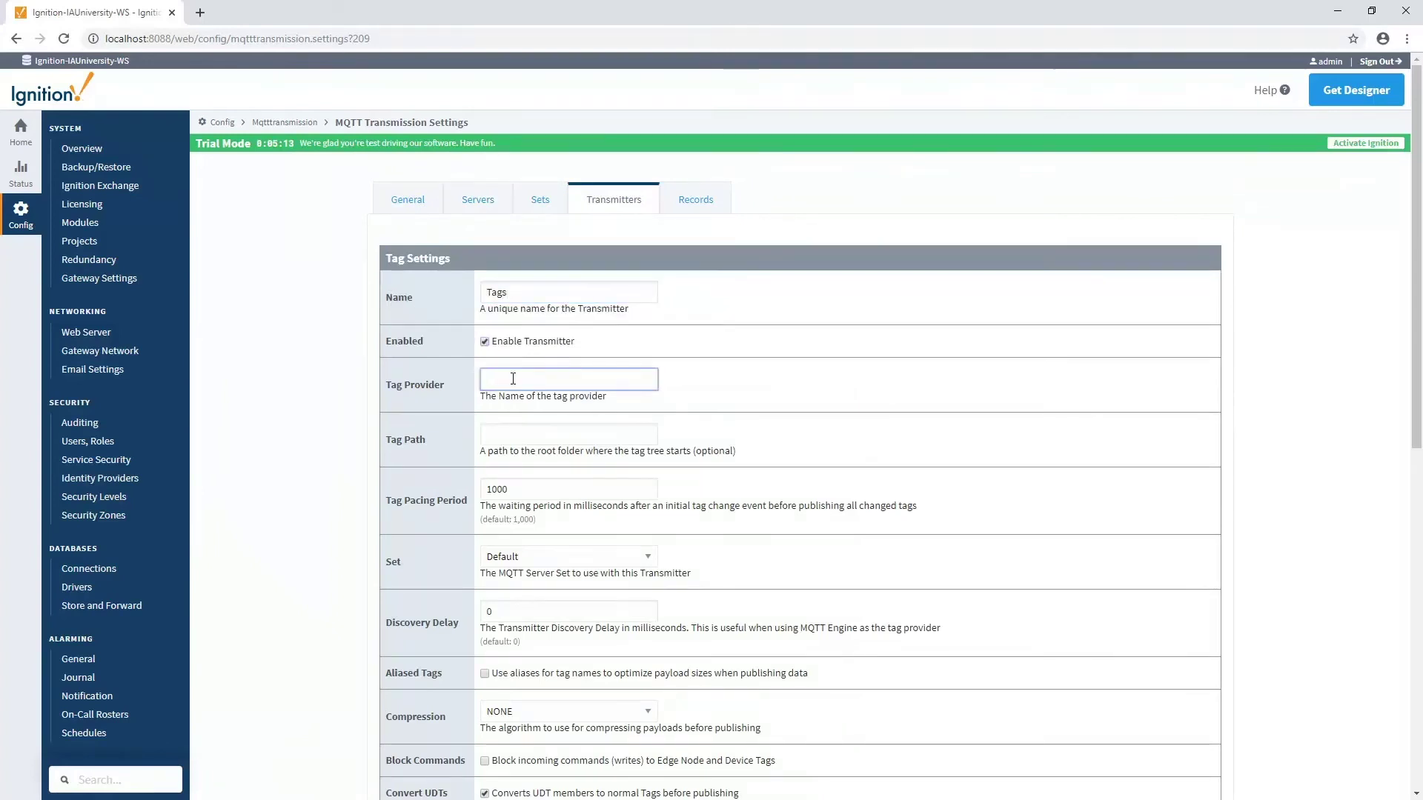
{"action": "type", "text": "Tags"}
{"action": "left_click", "coordinate": [506, 427]}
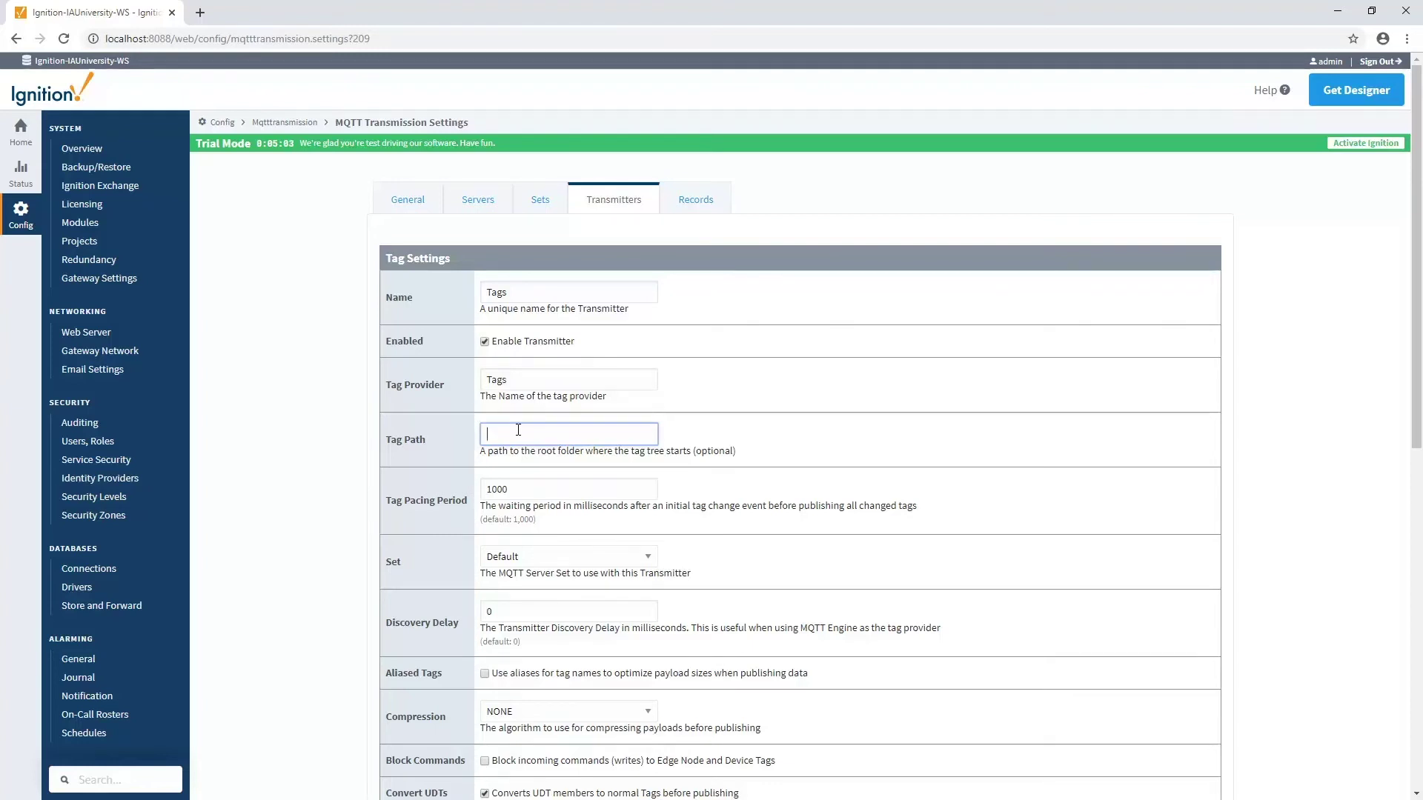
- Keep the Default server set and turn off Convert UDTs
{"action": "scroll", "coordinate": [642, 437], "scroll_direction": "down", "scroll_amount": 3}
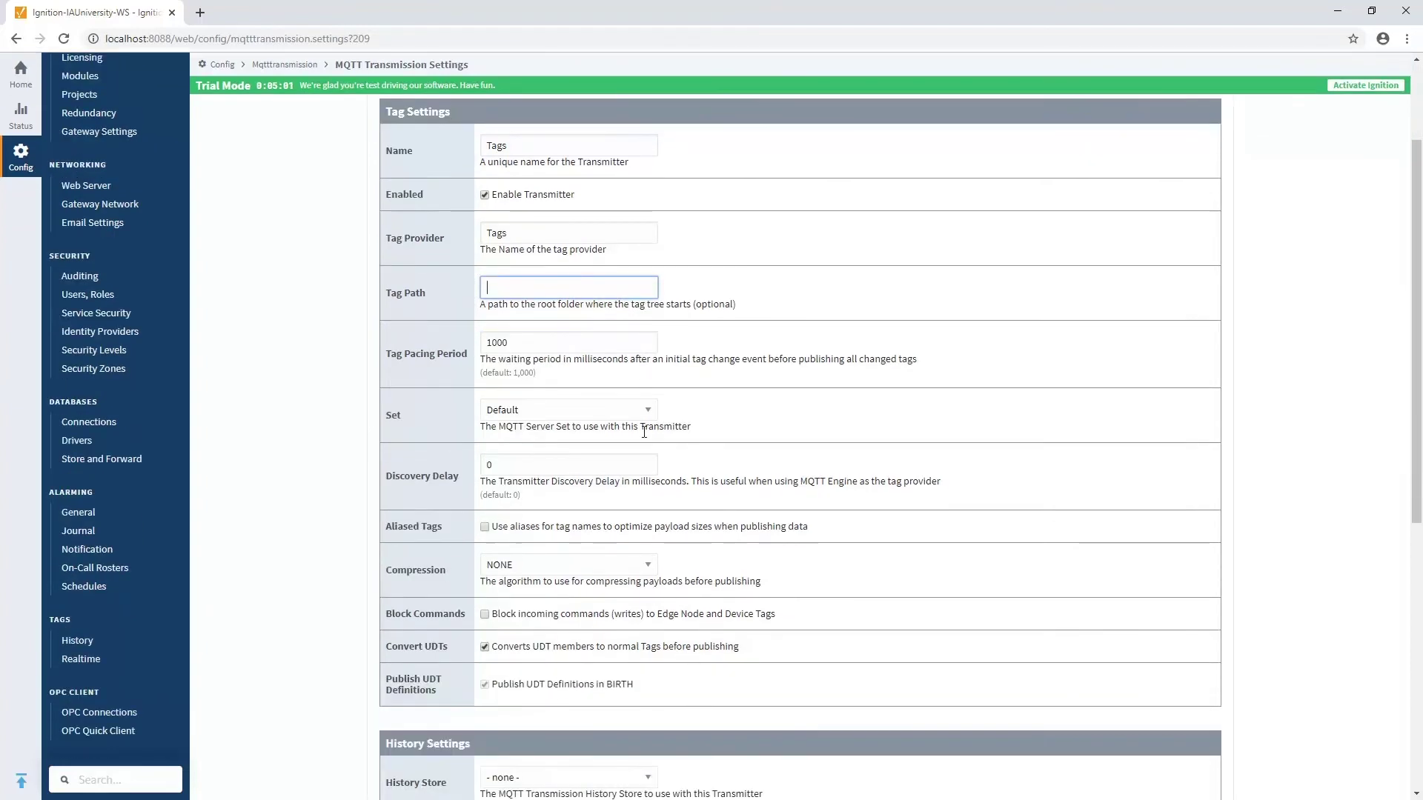
{"action": "left_click", "coordinate": [573, 361]}
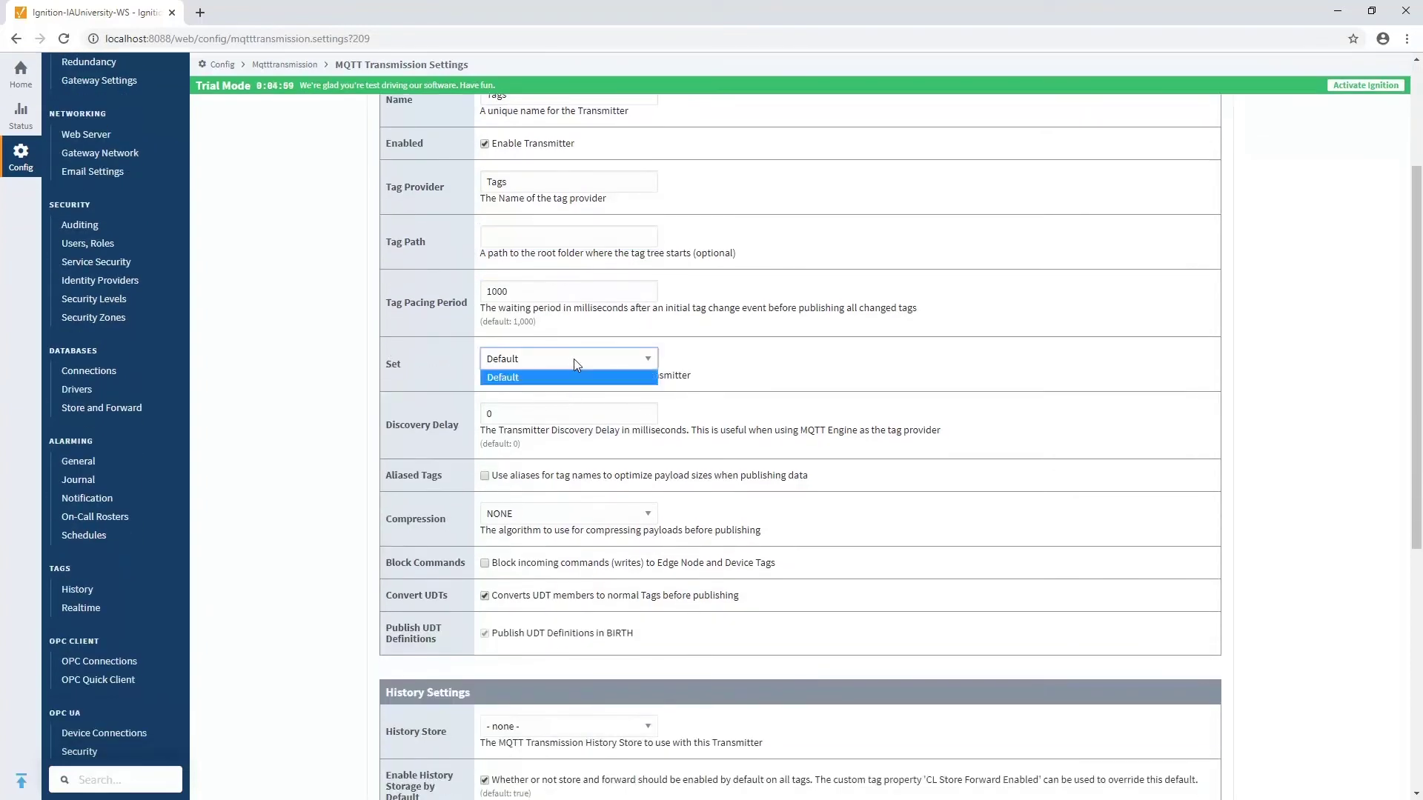
{"action": "left_click", "coordinate": [704, 365]}
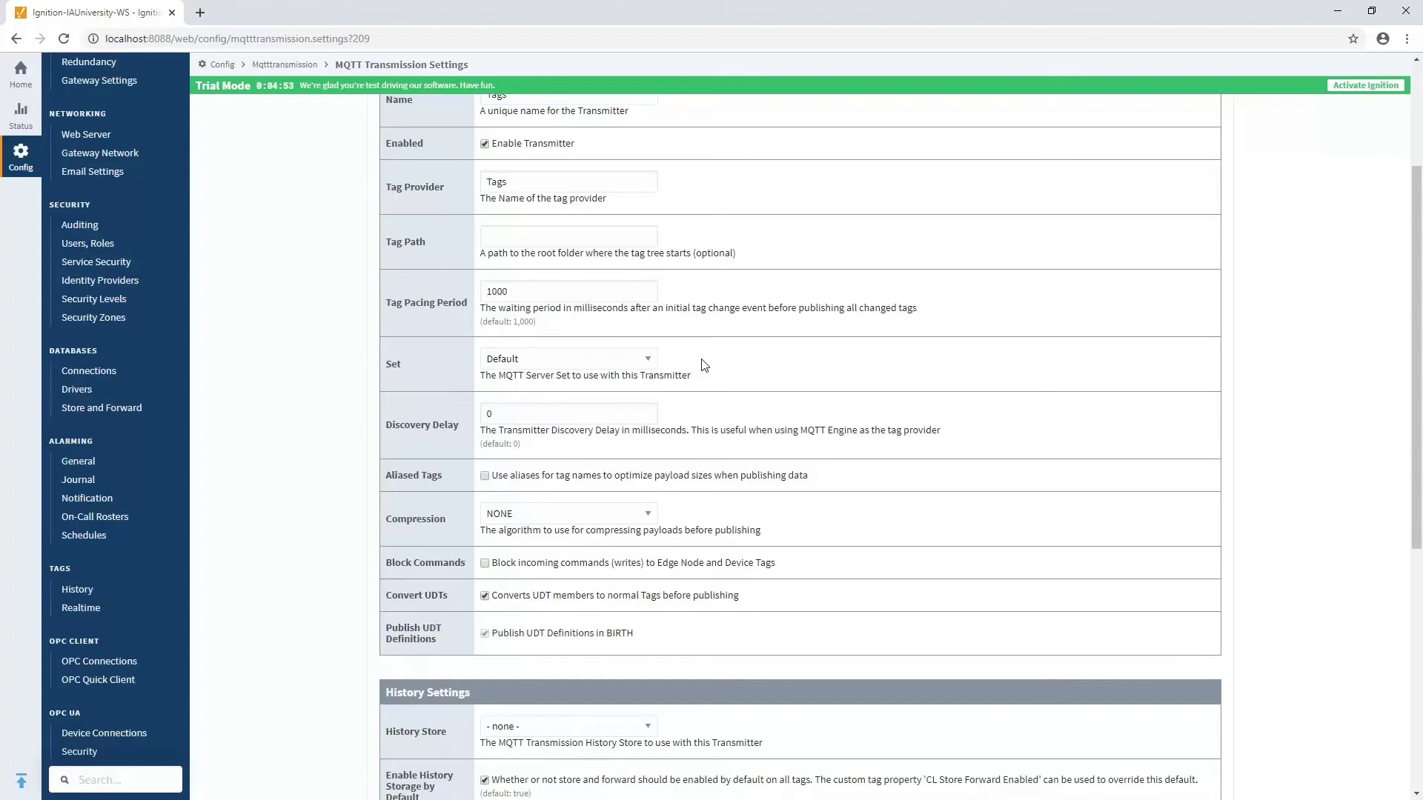
{"action": "scroll", "coordinate": [703, 365], "scroll_direction": "down", "scroll_amount": 3}
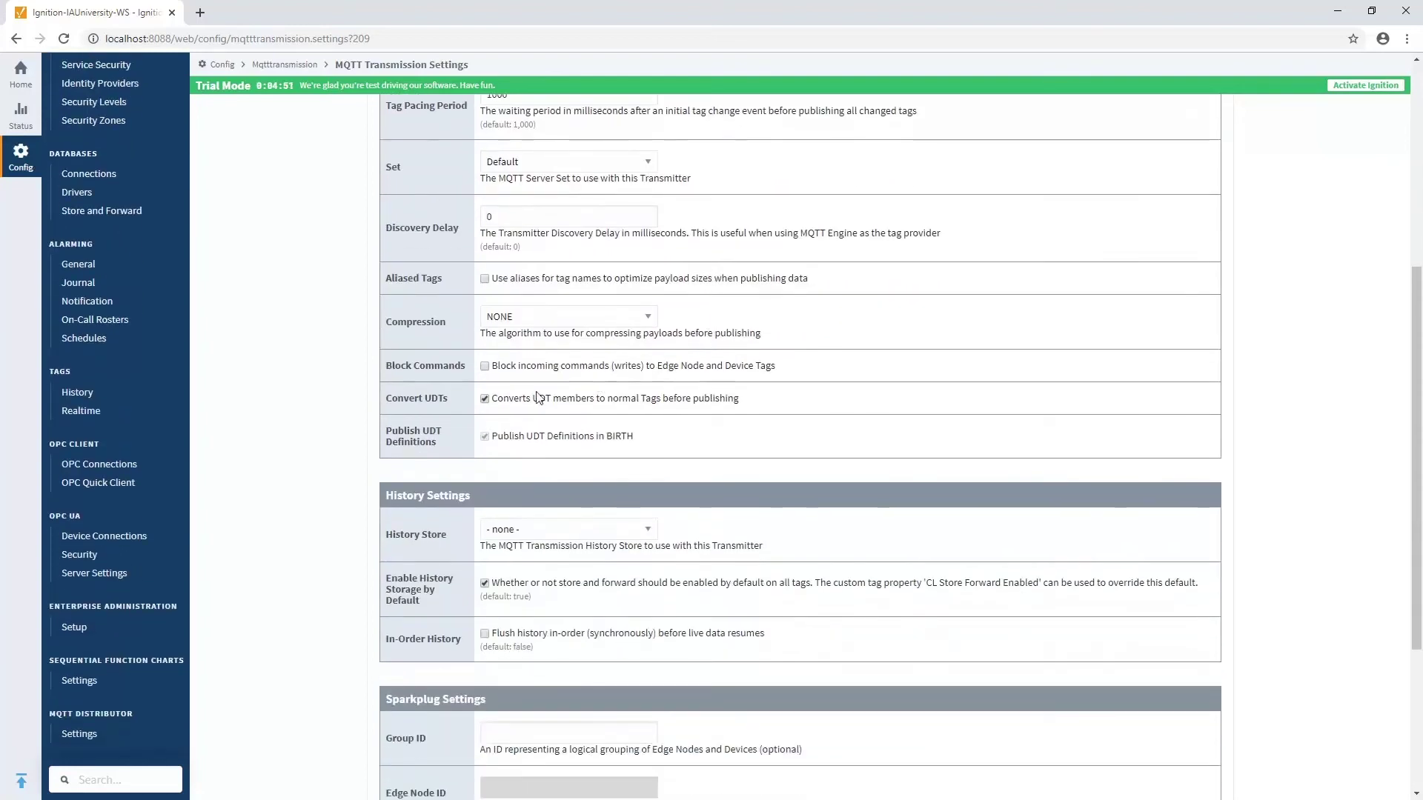
{"action": "left_click_drag", "start_coordinate": [385, 398], "coordinate": [454, 398]}
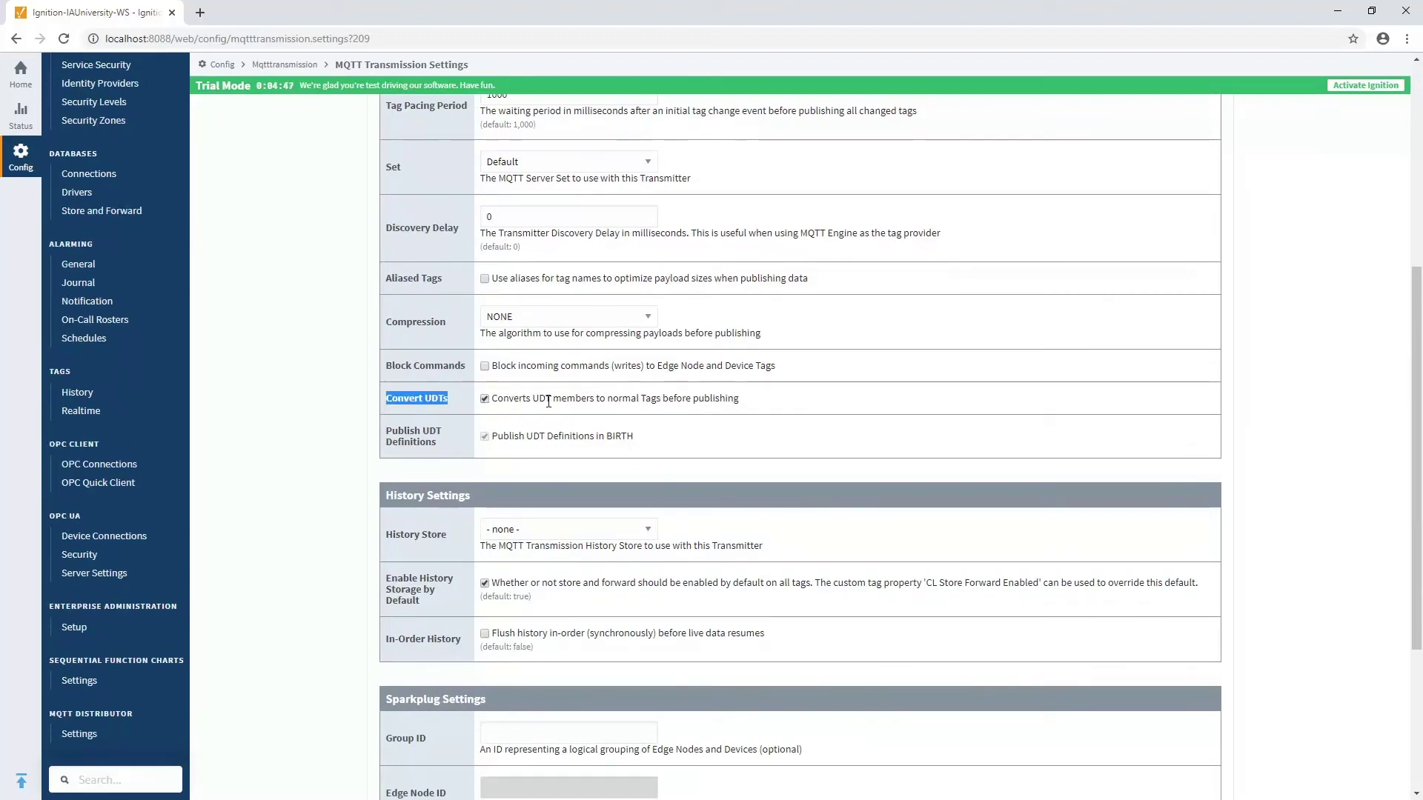
{"action": "left_click", "coordinate": [484, 400]}
- Fill in Sparkplug Group ID 'Ignition', Edge Node ID 'Edge' and Device ID 'Device'
{"action": "scroll", "coordinate": [444, 437], "scroll_direction": "down", "scroll_amount": 4}
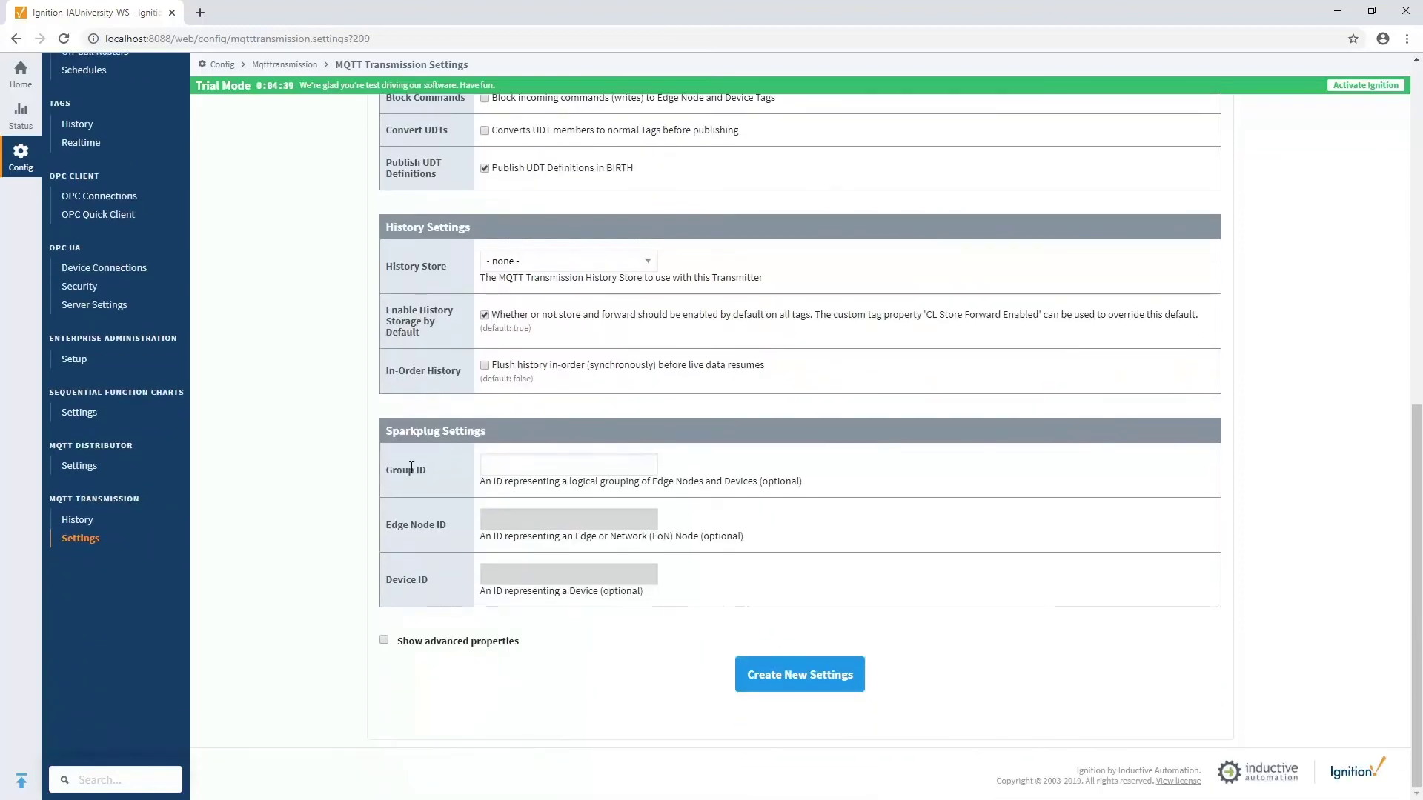
{"action": "left_click", "coordinate": [514, 464]}
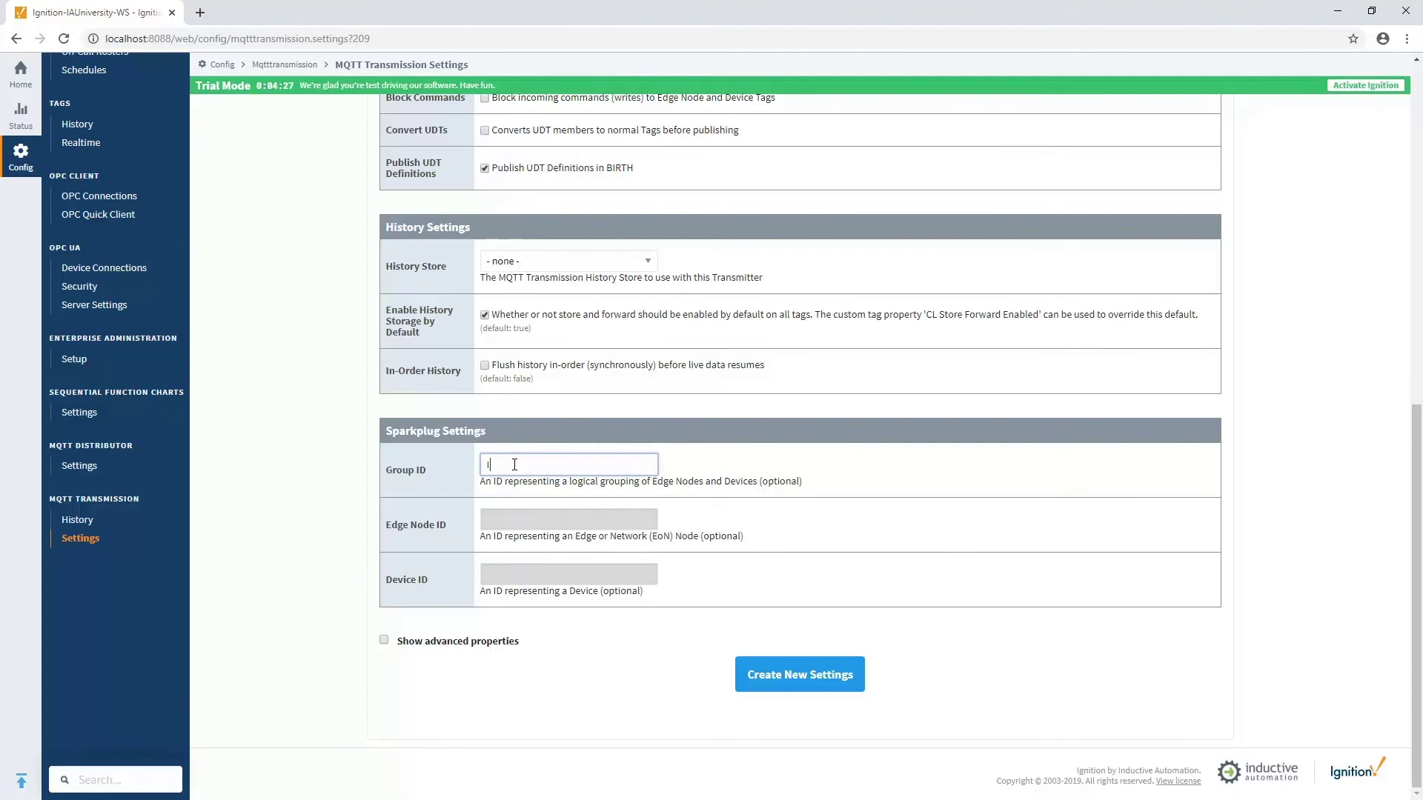
{"action": "type", "text": "Ignition"}
{"action": "key", "text": "Tab"}
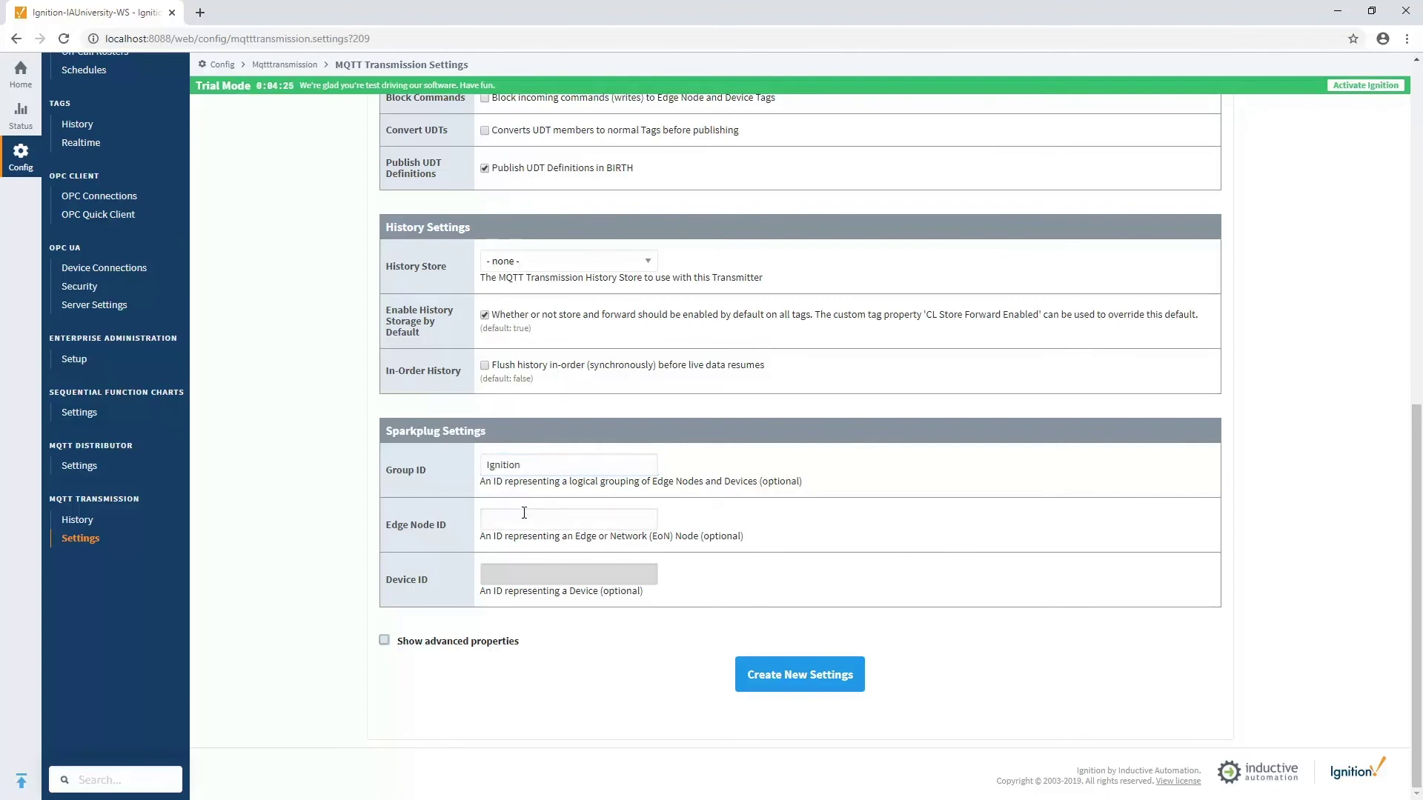
{"action": "left_click", "coordinate": [524, 513]}
{"action": "type", "text": "Edge"}
{"action": "left_click", "coordinate": [526, 576]}
{"action": "type", "text": "D"}
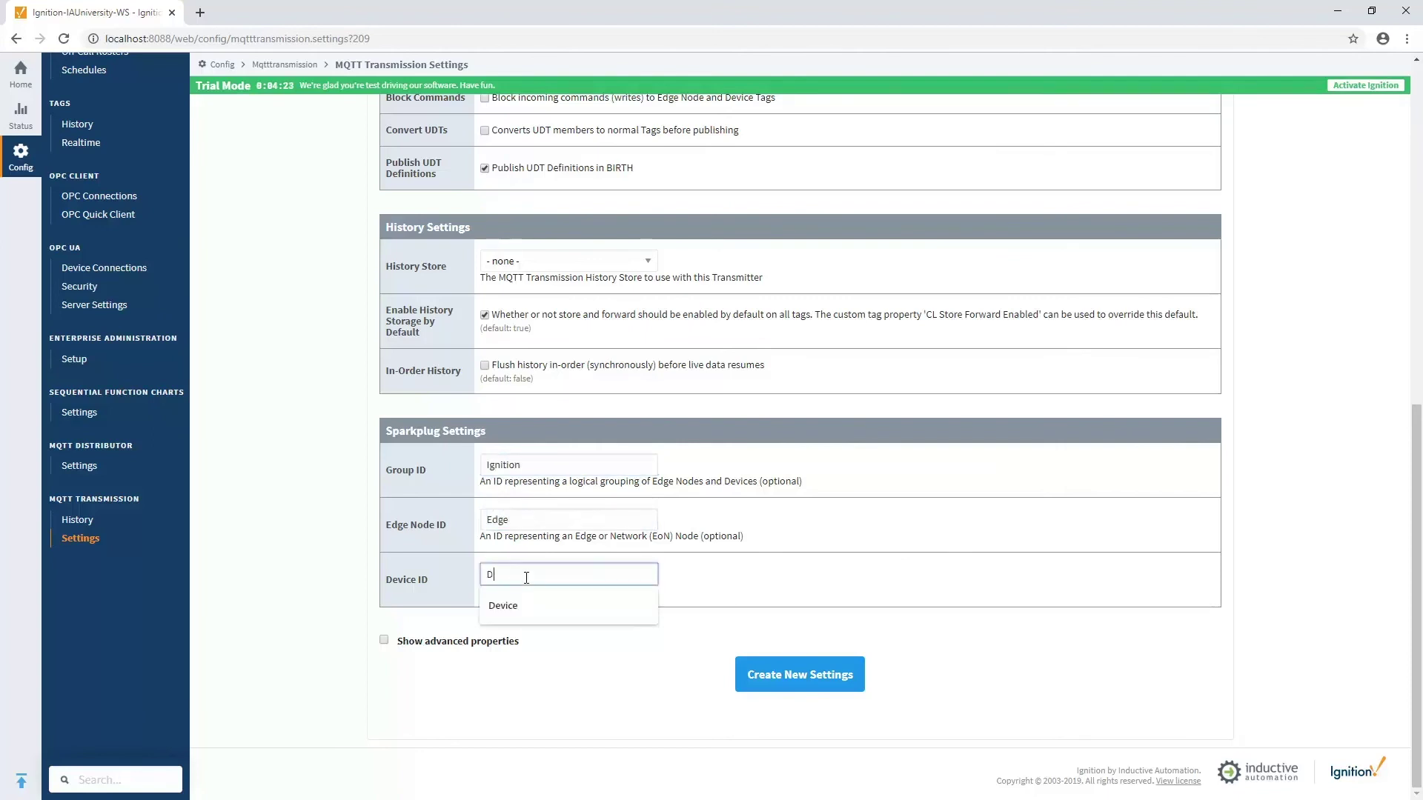
{"action": "type", "text": "evice"}
{"action": "key", "text": "Tab"}
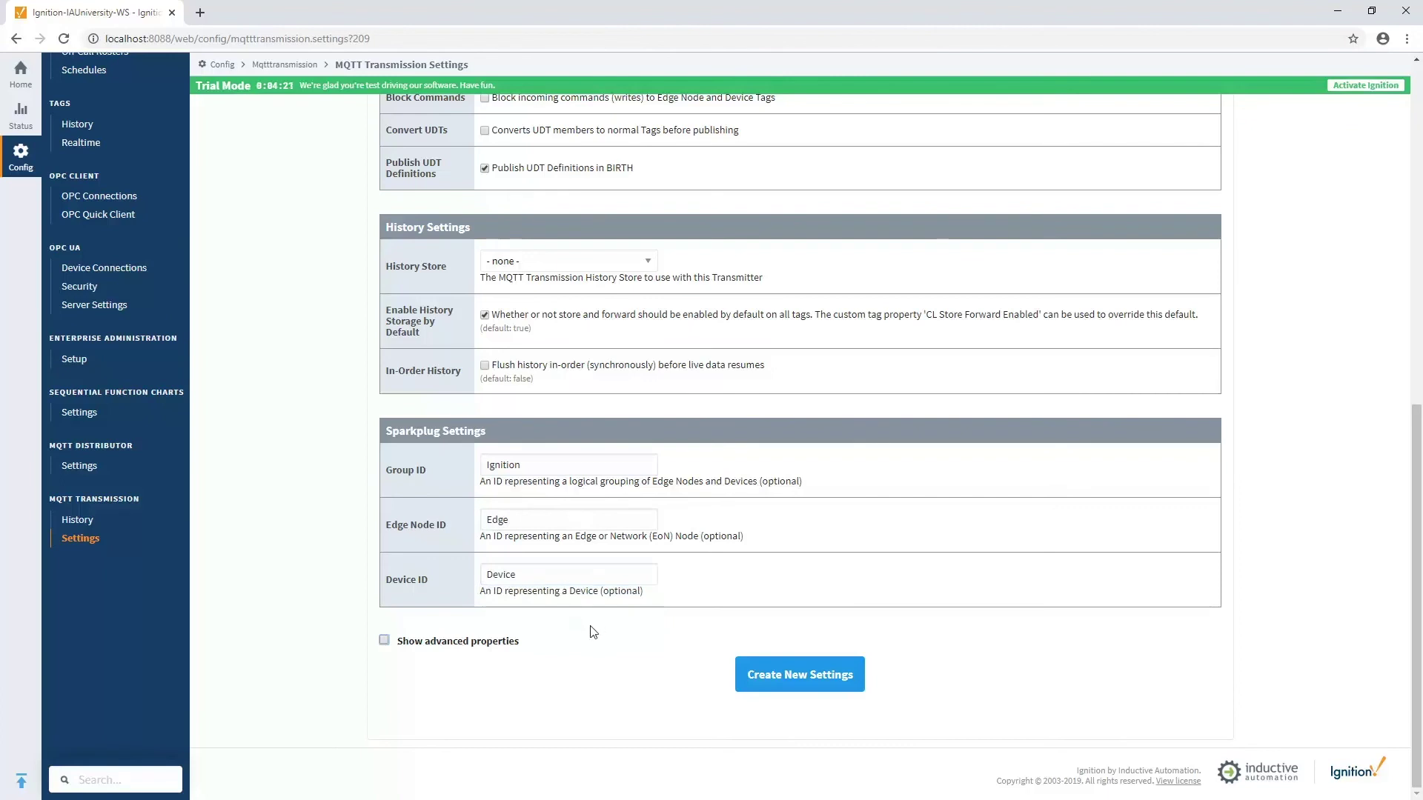
- Save the Tags transmitter, confirm the server shows 2 of 2 connected, then return to Transmitters
{"action": "left_click", "coordinate": [783, 674]}
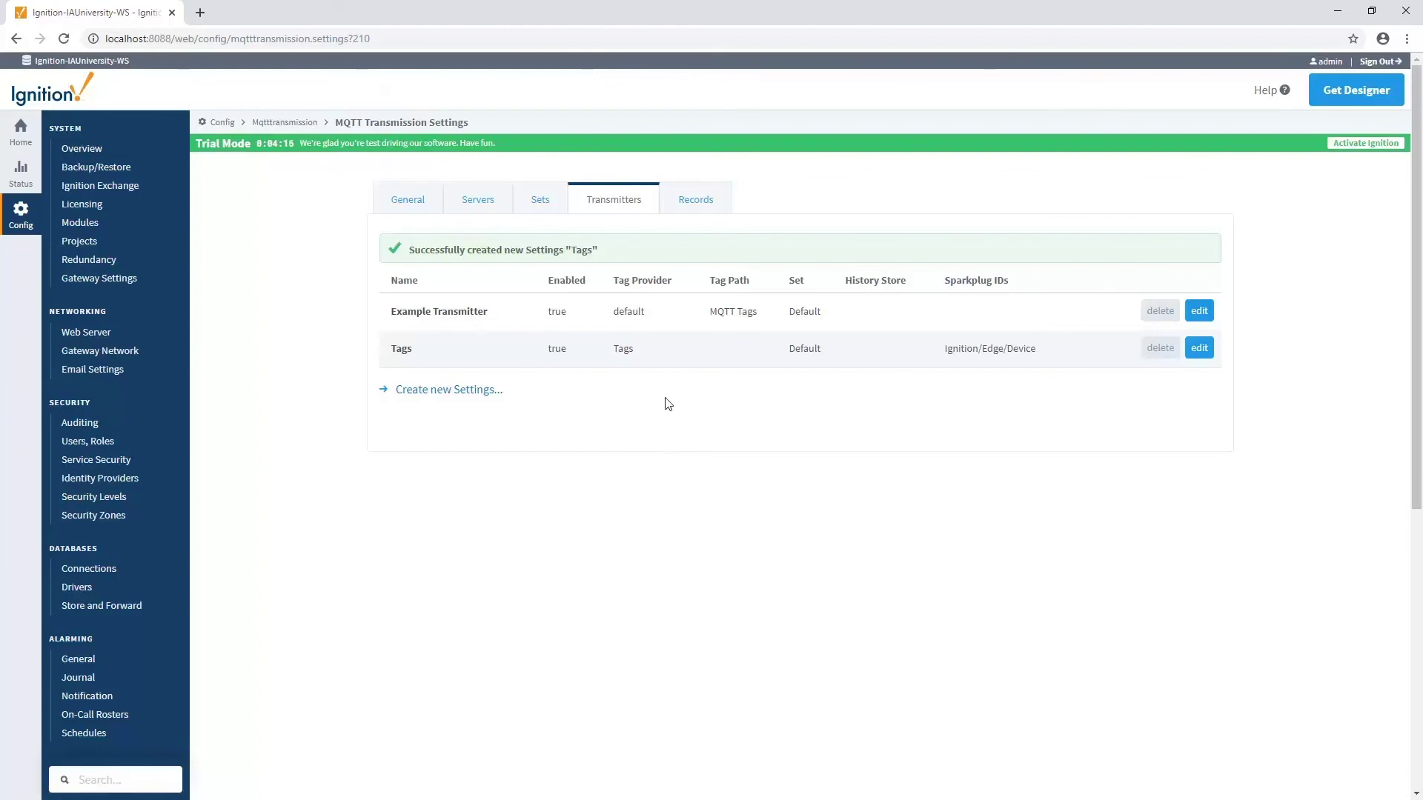
{"action": "left_click", "coordinate": [478, 203]}
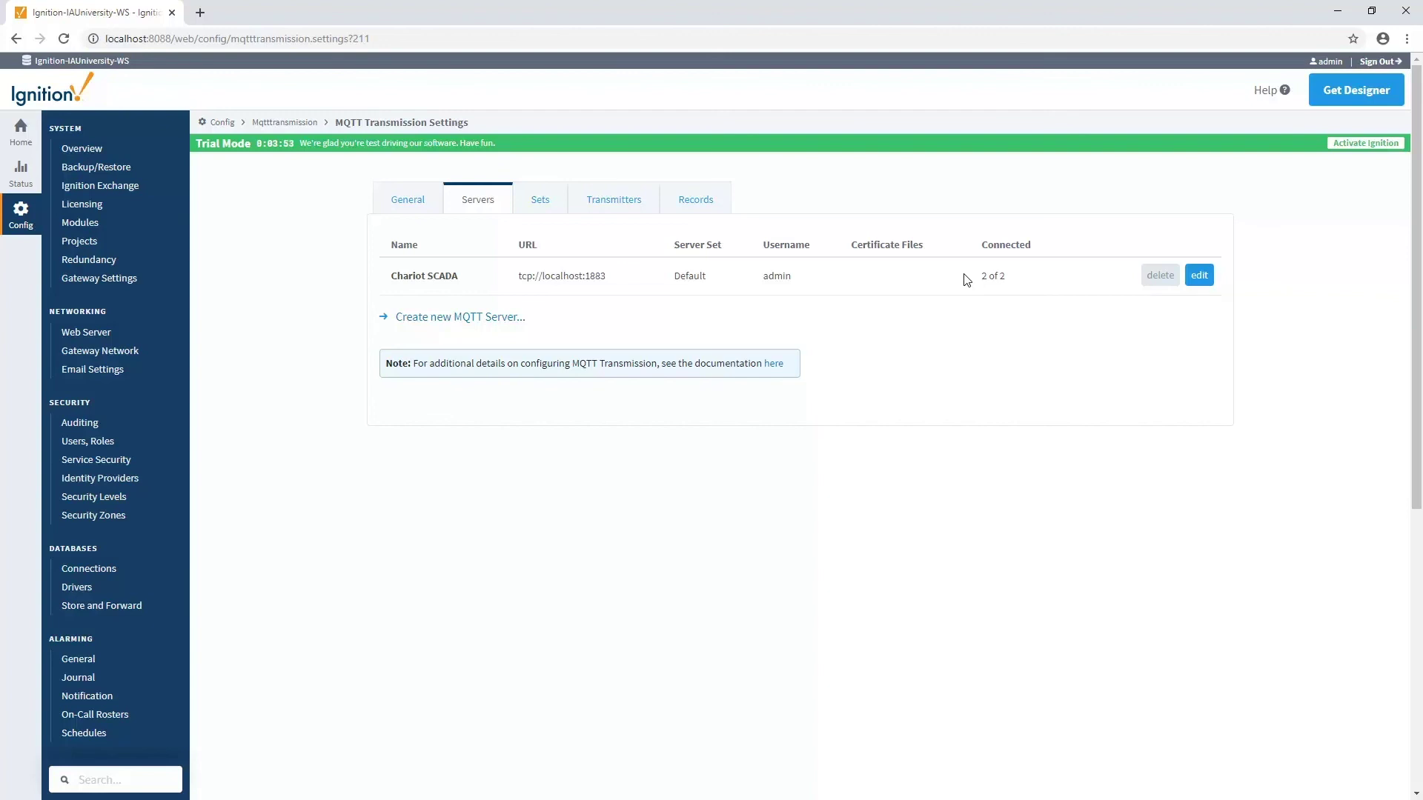
{"action": "left_click", "coordinate": [620, 211]}
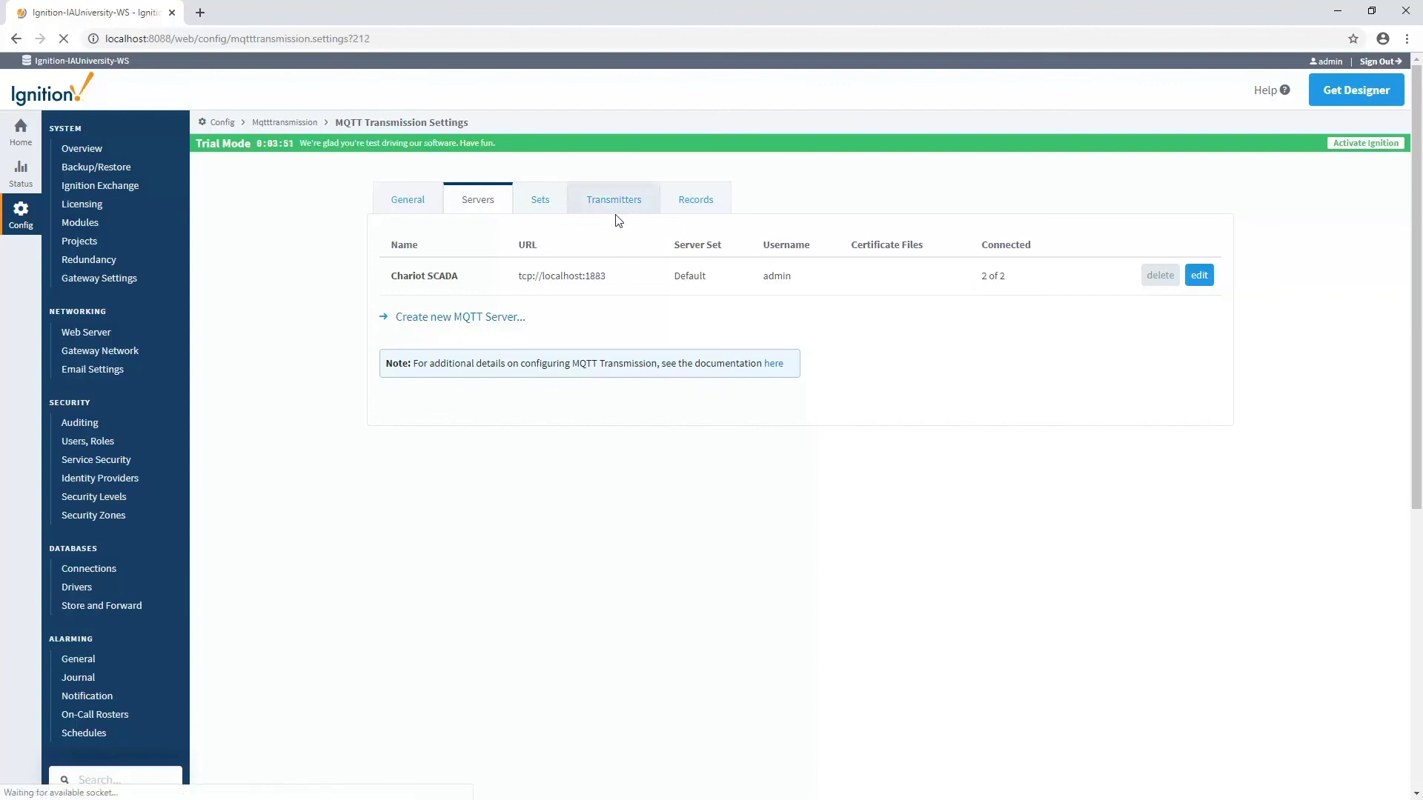
{"action": "left_click", "coordinate": [1199, 275]}
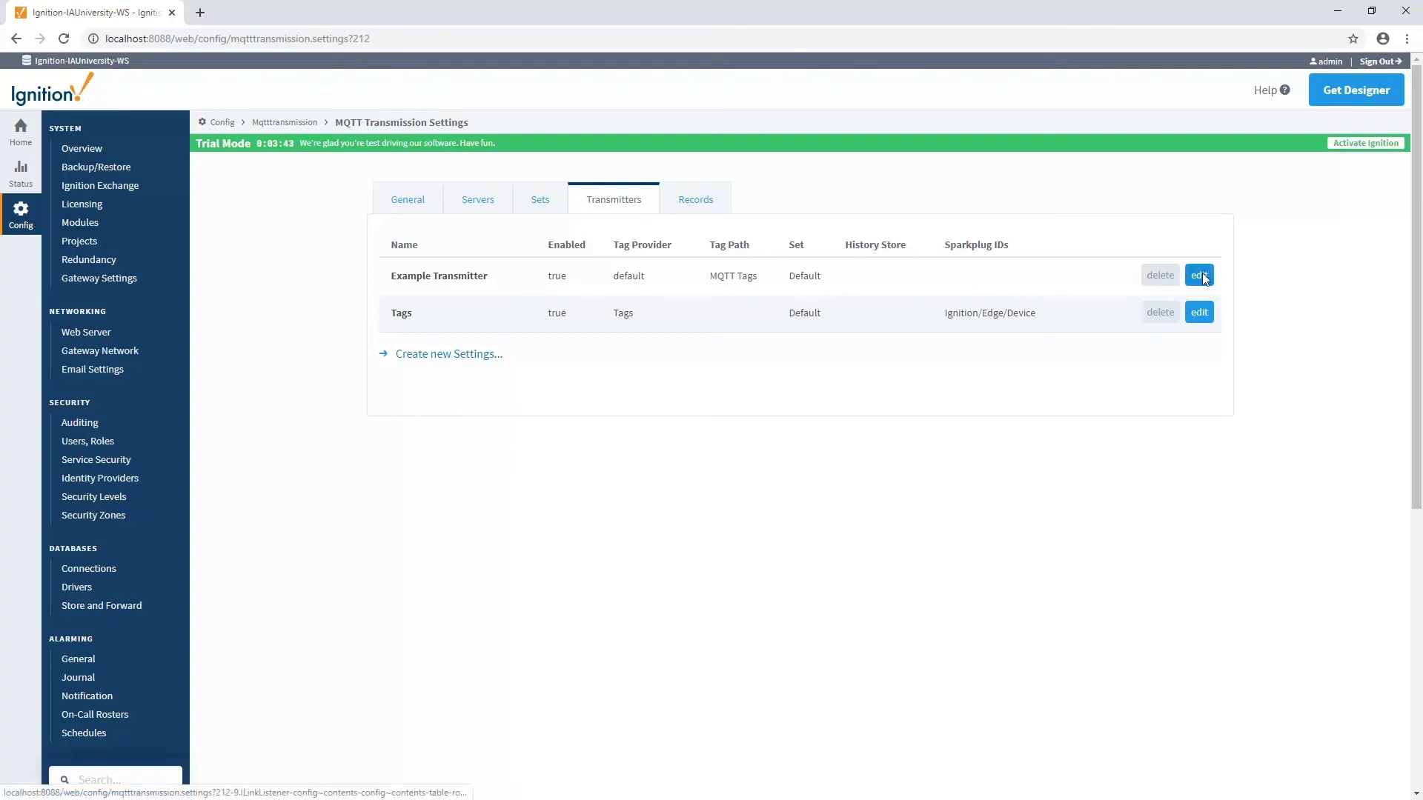
{"action": "left_click_drag", "start_coordinate": [566, 431], "coordinate": [447, 436]}
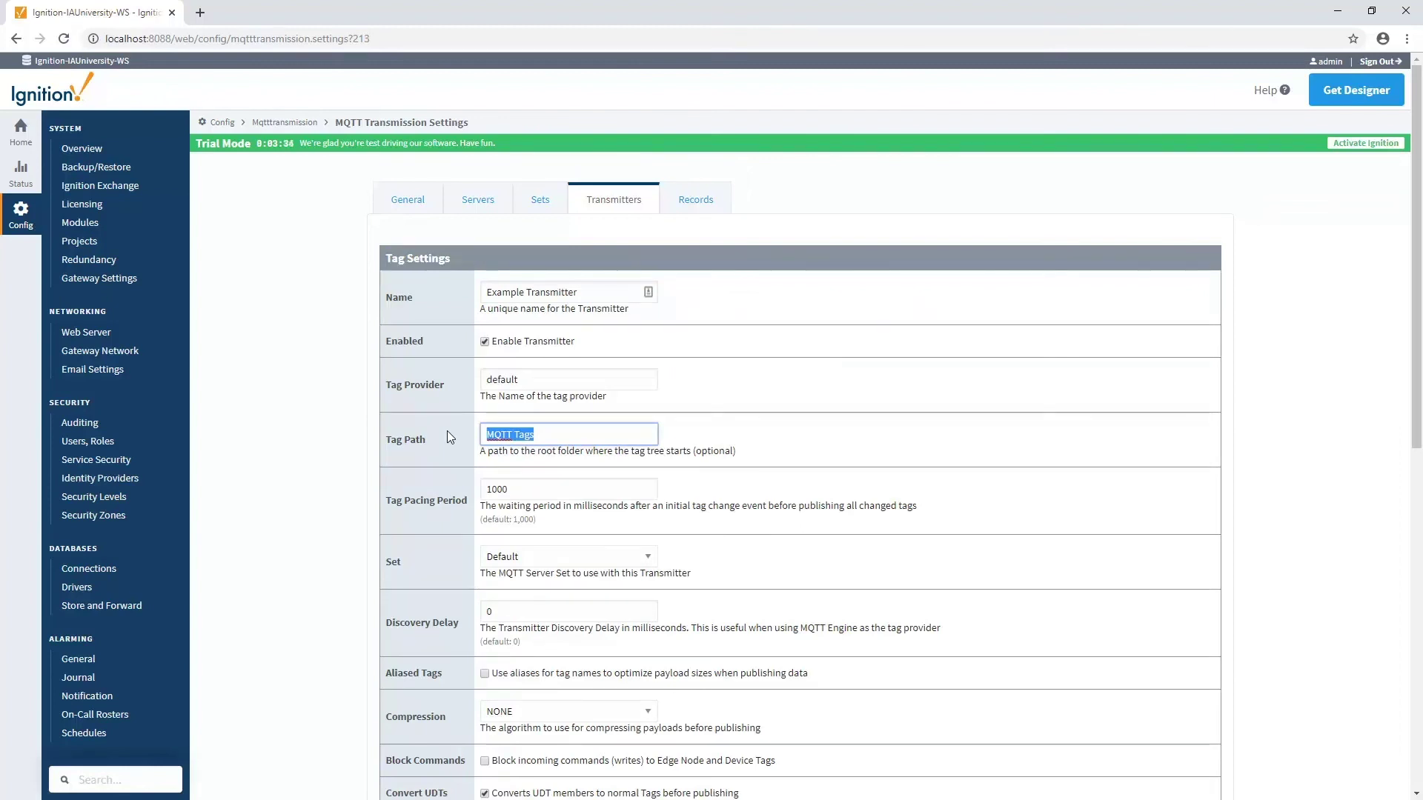
{"action": "left_click", "coordinate": [614, 199]}
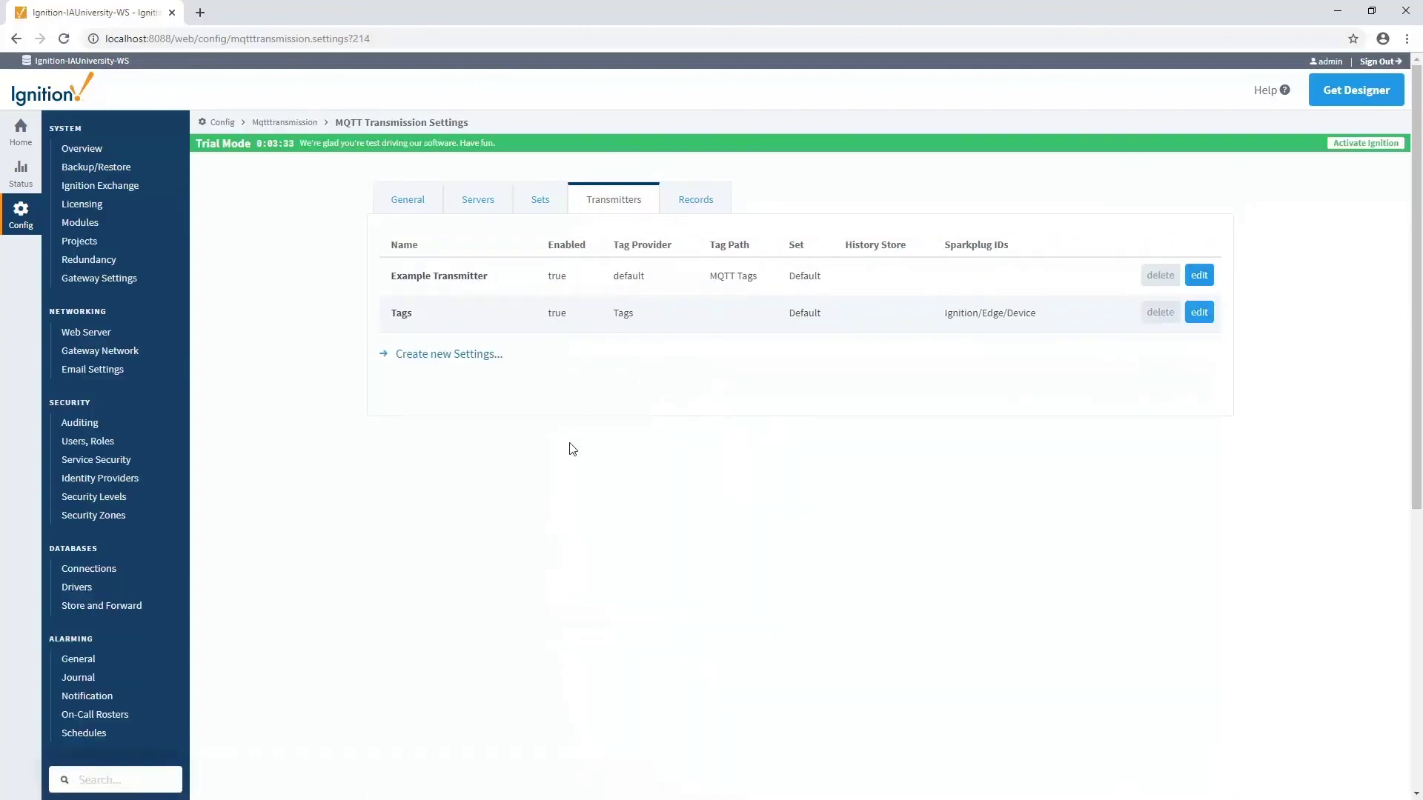